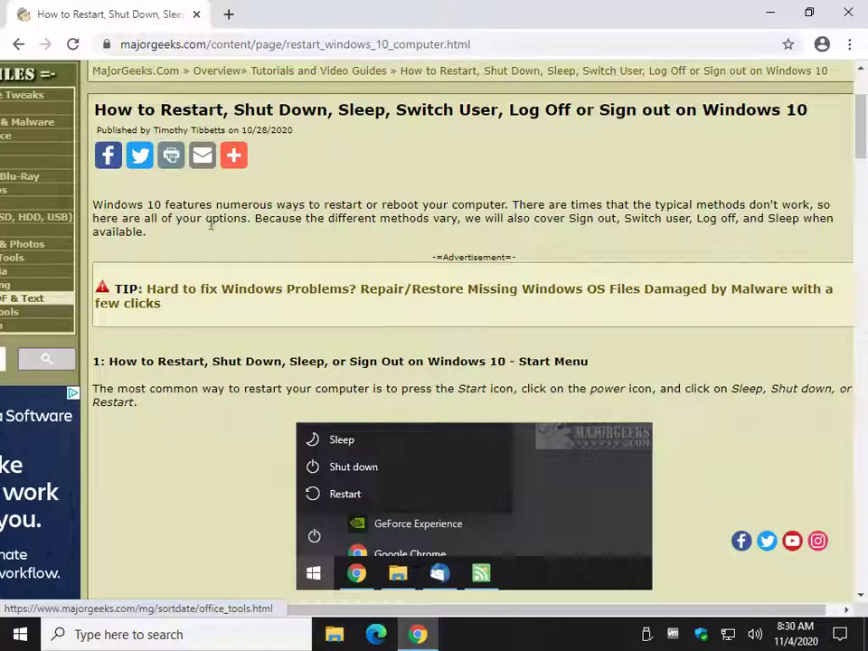
Step: Scroll the MajorGeeks restart article down to its Win + X method
scroll(225, 260, "down", 2)
scroll(218, 335, "down", 3)
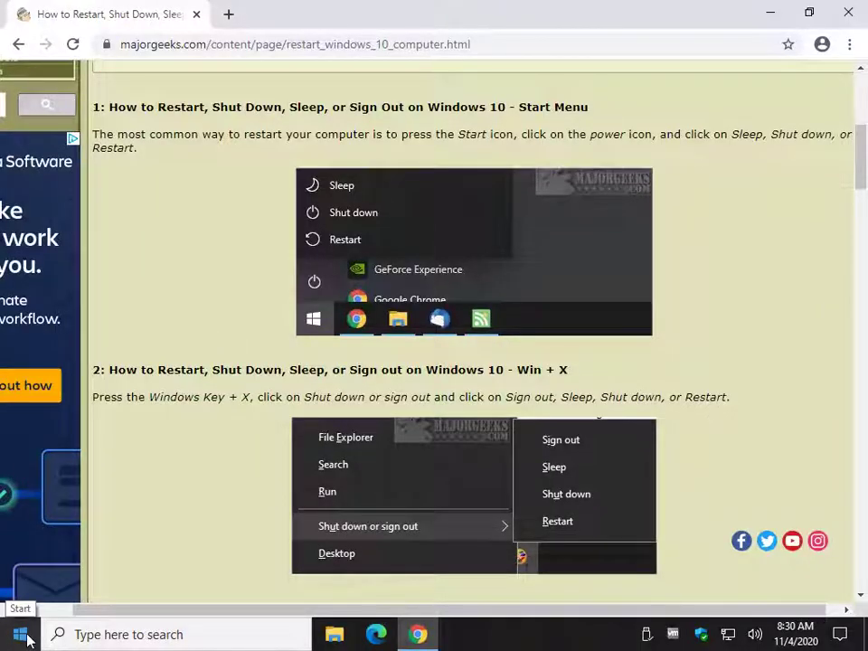
Step: From the Start menu, view the Sleep, Shut down and Restart choices, then dismiss without choosing
left_click(26, 638)
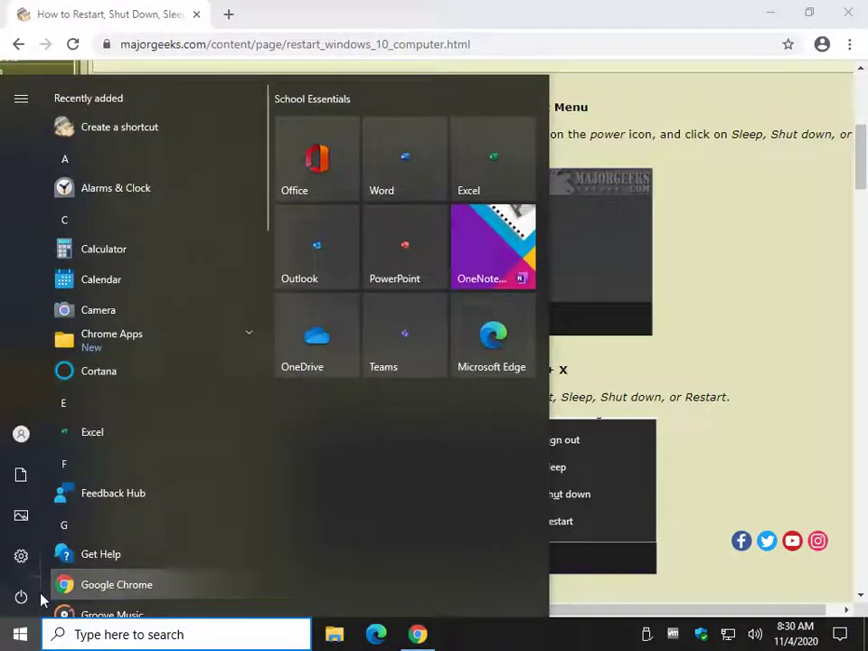
left_click(21, 600)
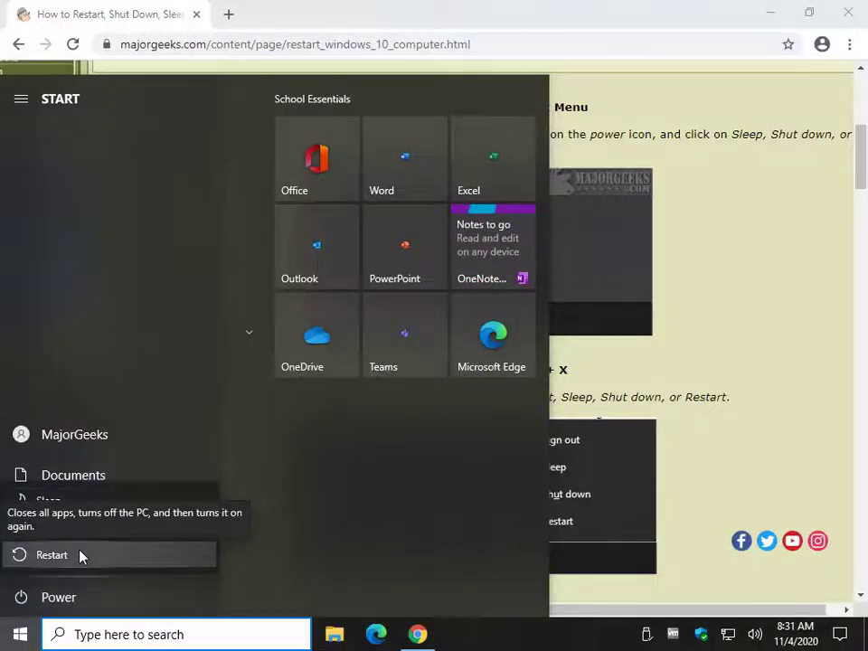
left_click(767, 345)
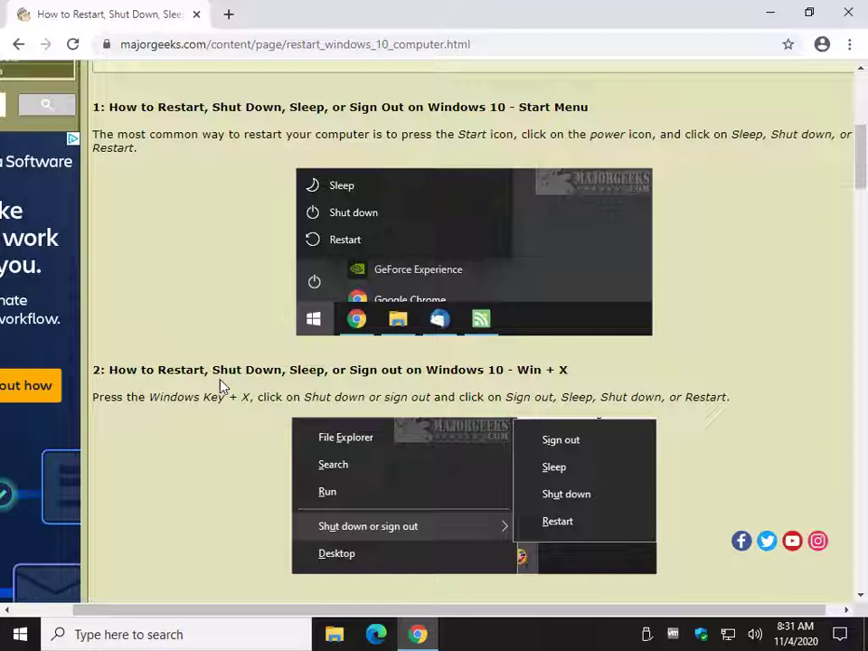
scroll(209, 385, "down", 2)
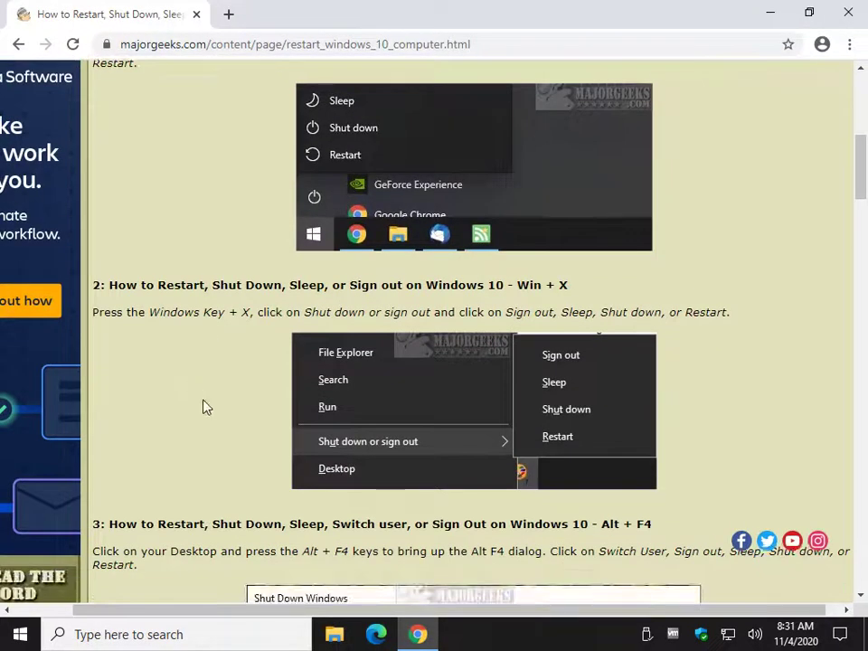
scroll(190, 383, "down", 2)
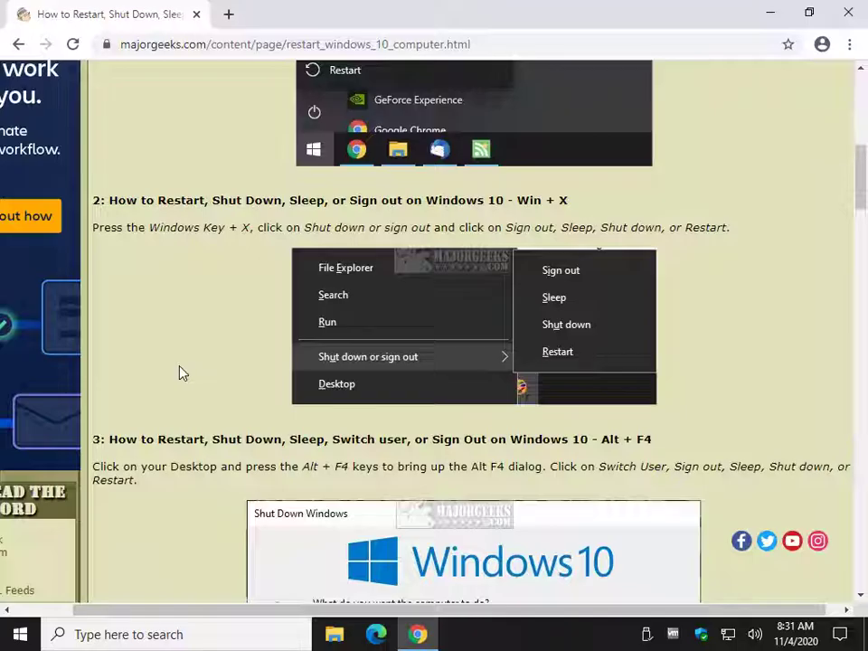
key("super+x")
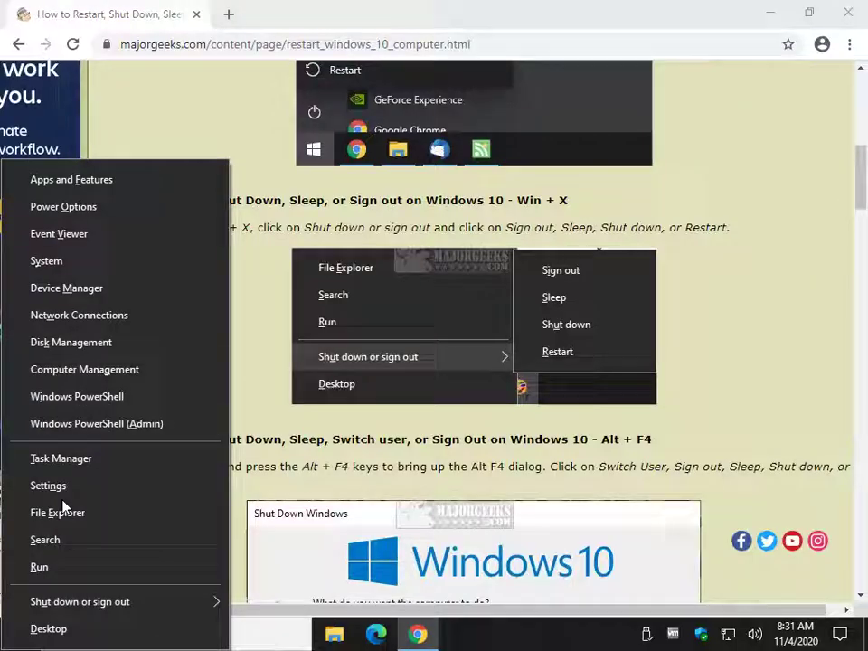
mouse_move(78, 603)
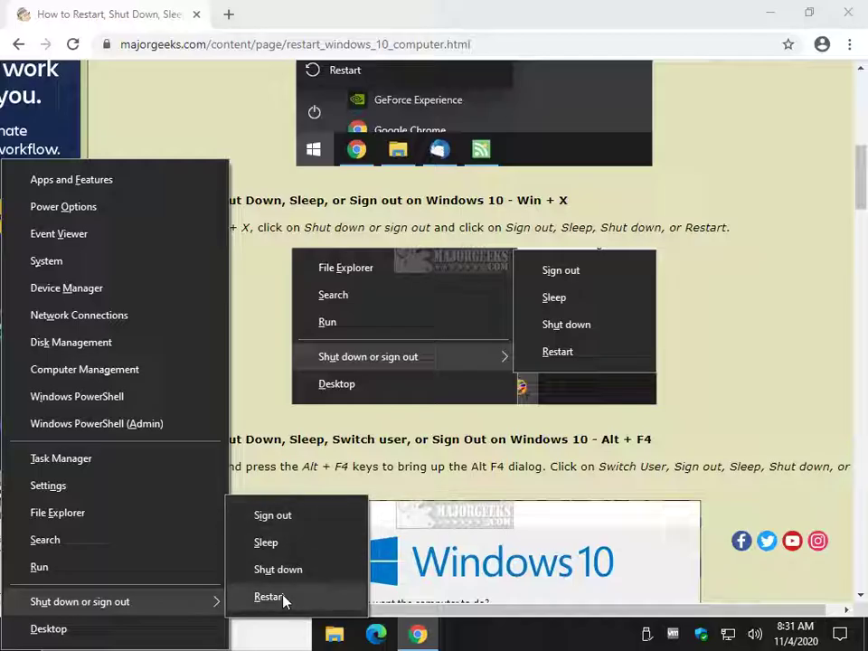
Step: Dismiss the power-user menu and scroll the article to the Shut Down Windows dialog method
left_click(682, 425)
scroll(690, 412, "down", 1)
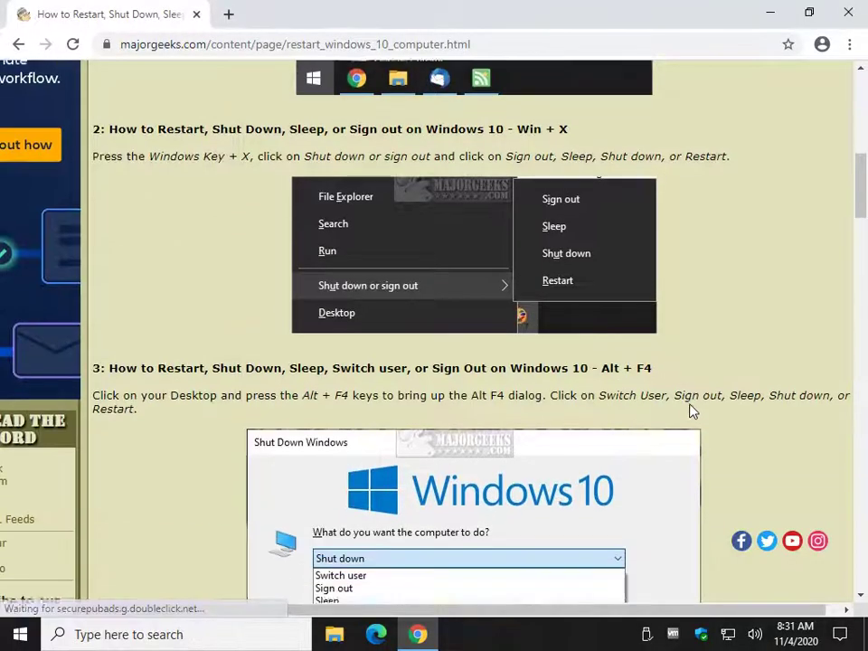
scroll(690, 412, "down", 1)
scroll(303, 389, "down", 1)
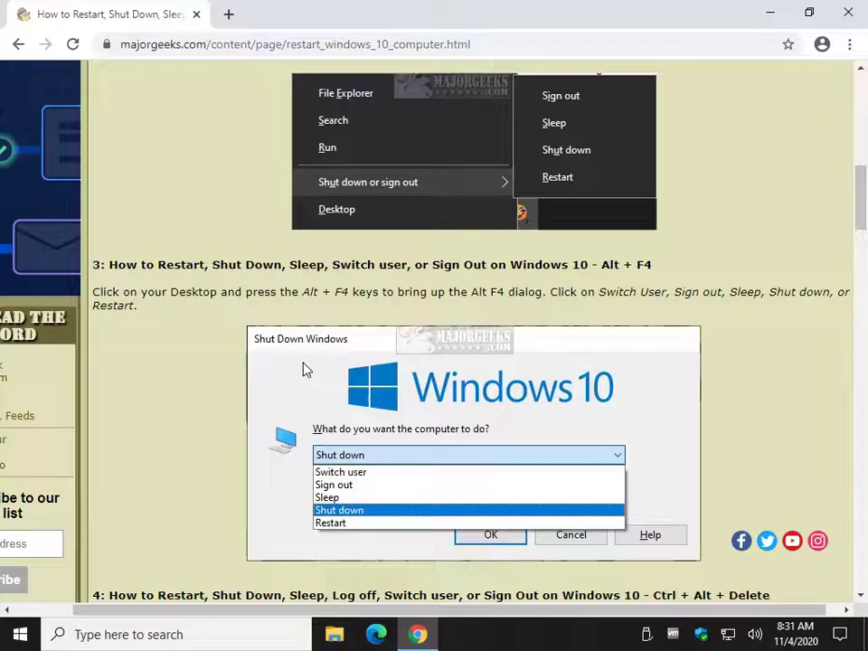
Step: Minimise Chrome, then open File Explorer with Win + E and close it with Alt + F4
left_click(769, 14)
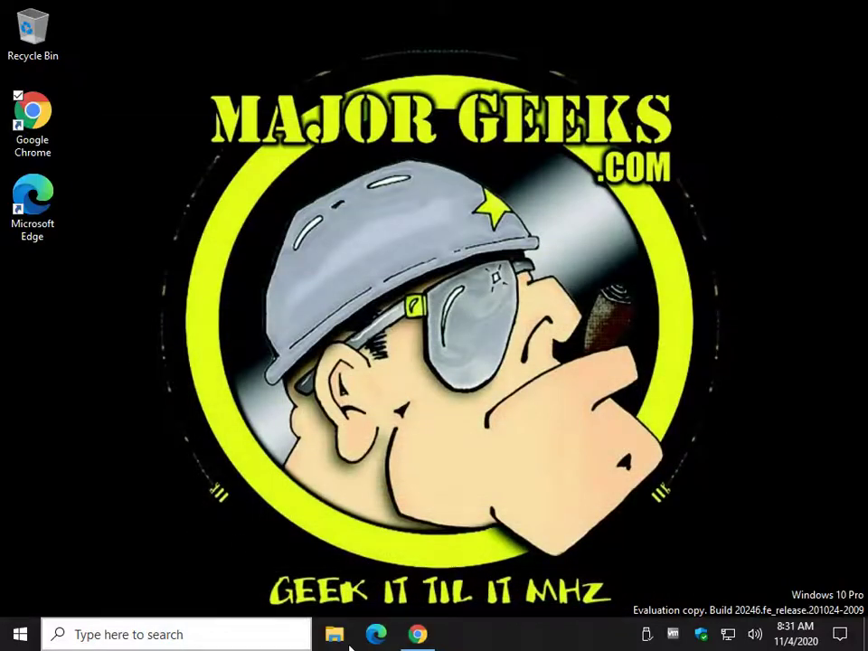
key("super+e")
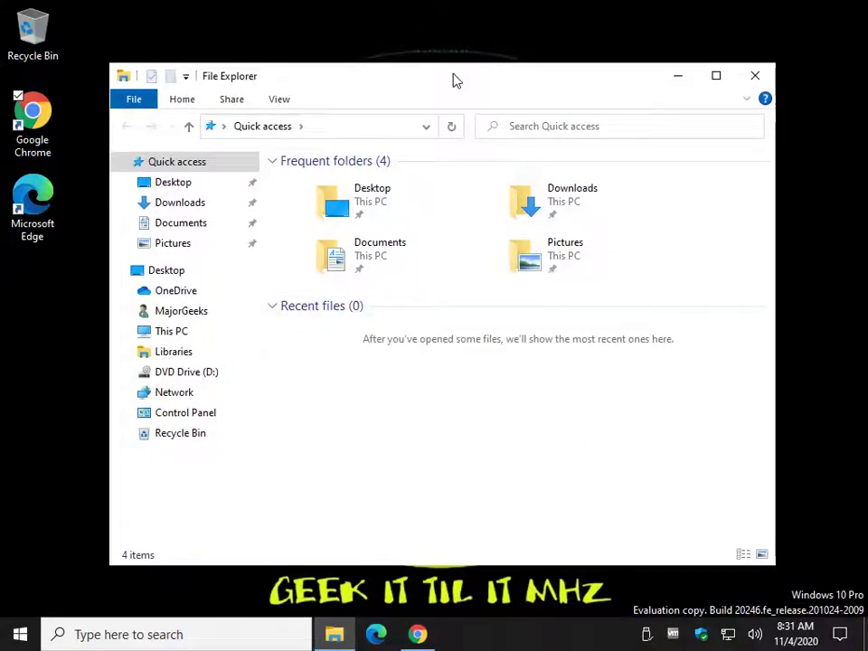
key("alt+F4")
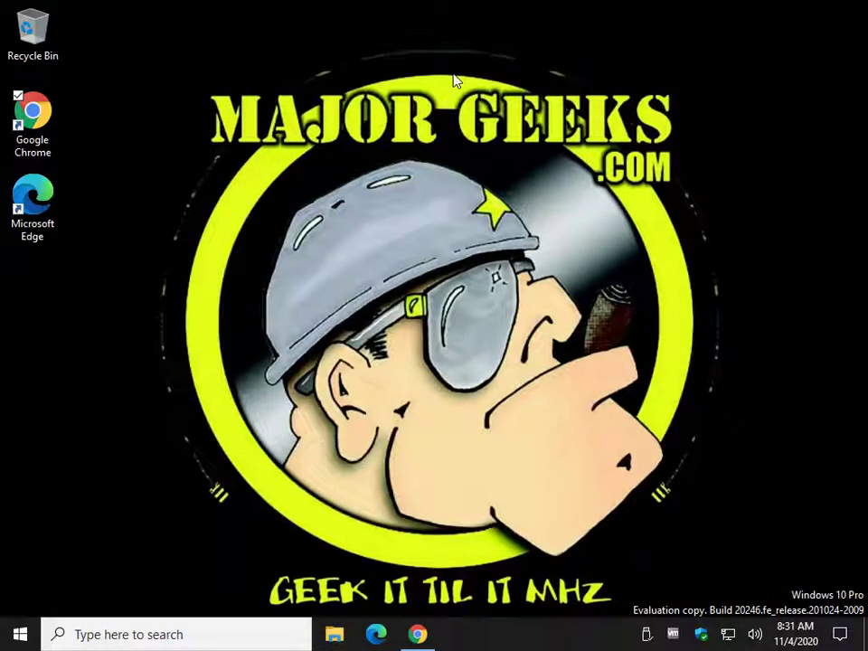
Step: Restore Chrome from the taskbar and minimise it again, leaving the desktop showing
left_click(421, 635)
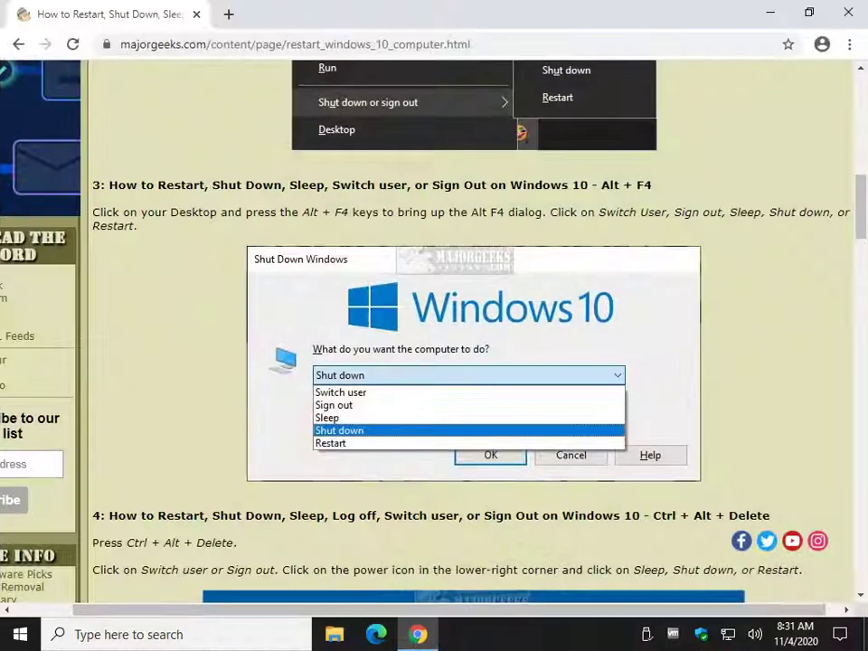
left_click(771, 18)
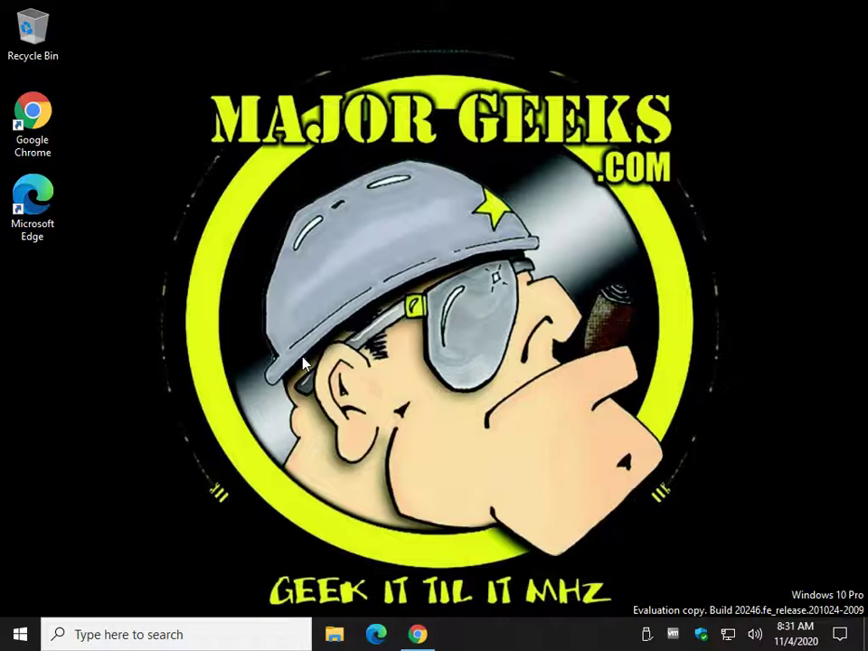
left_click(418, 637)
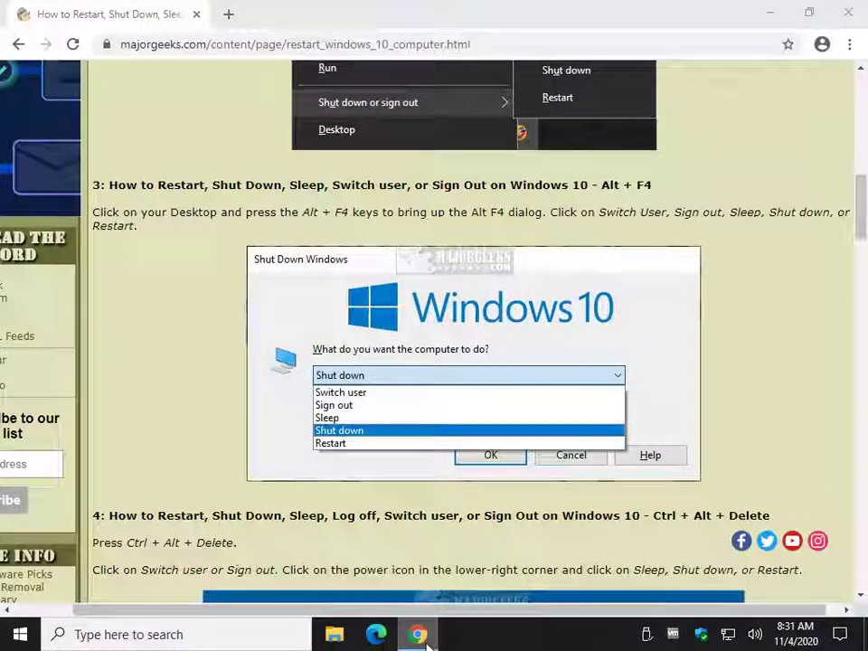
left_click(421, 636)
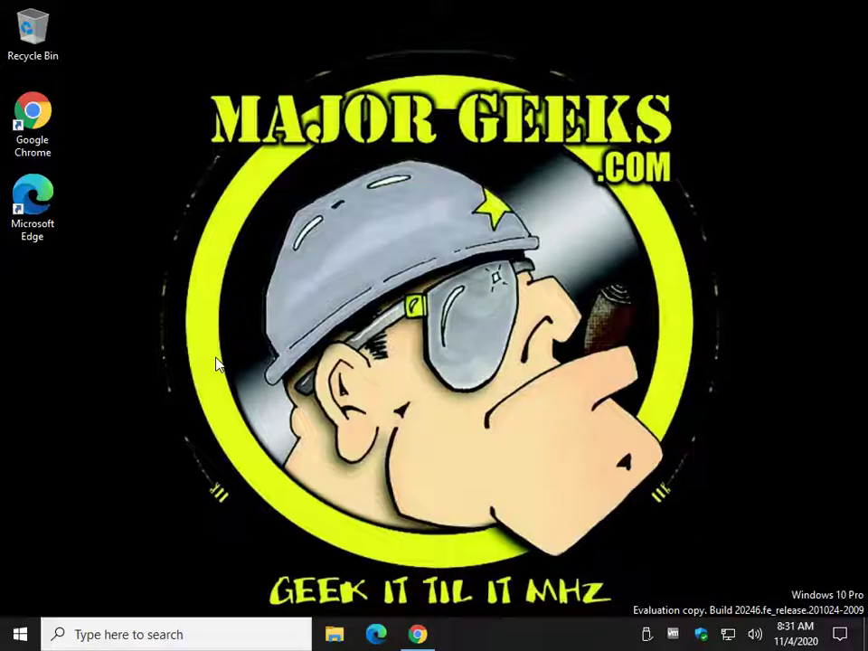
key("alt+F4")
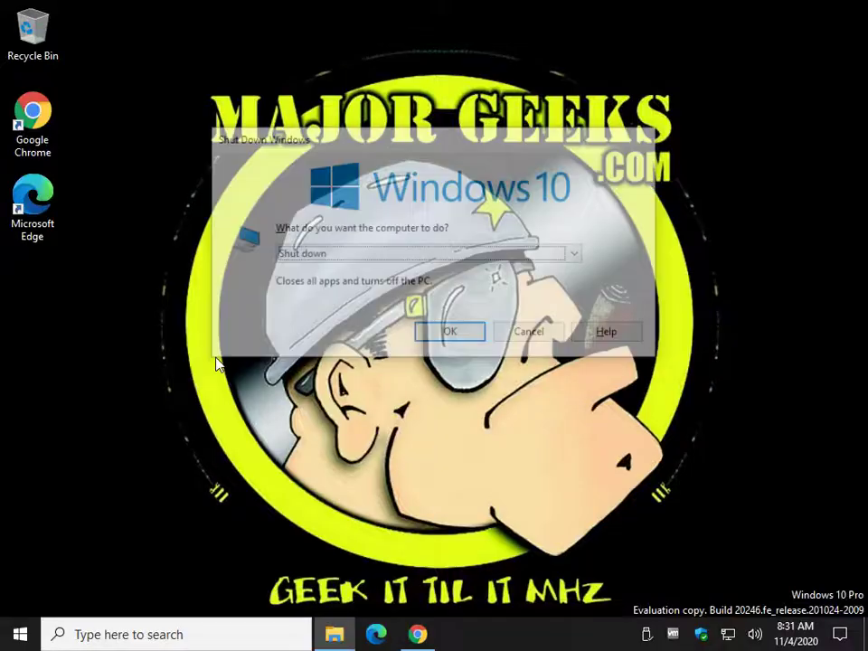
left_click(379, 260)
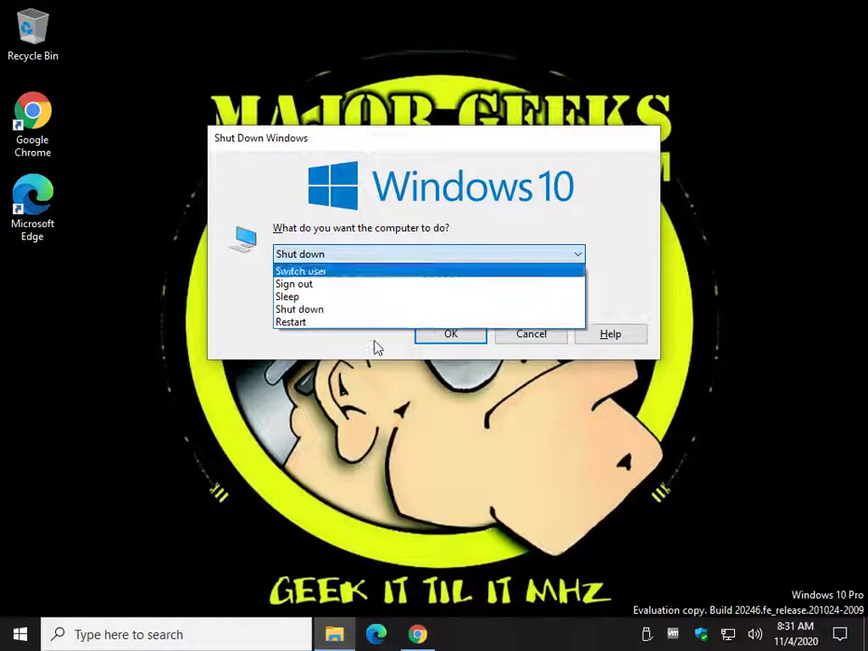
key("Escape")
key("Escape")
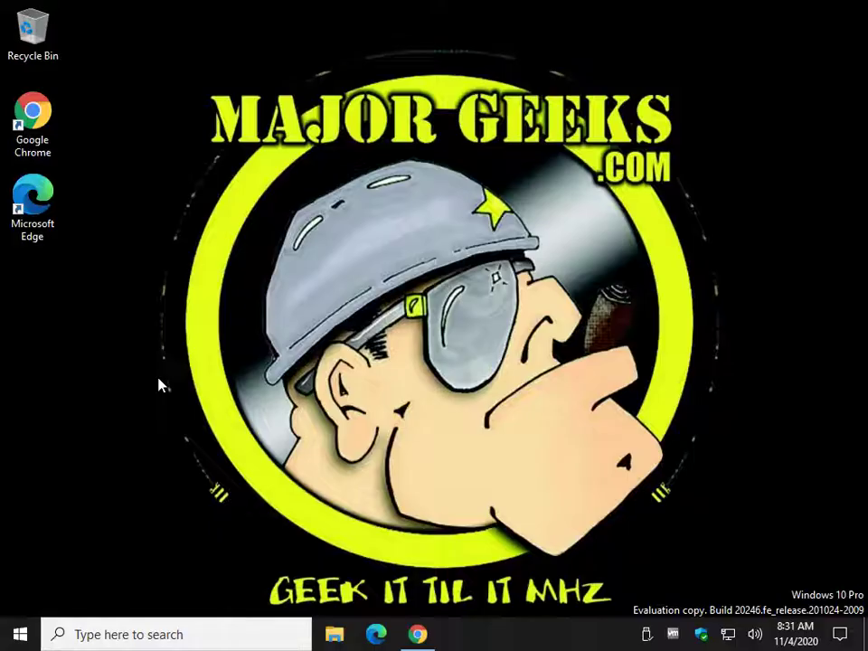
Step: Restore Chrome and scroll the MajorGeeks article down to shutdown method 4
left_click(417, 634)
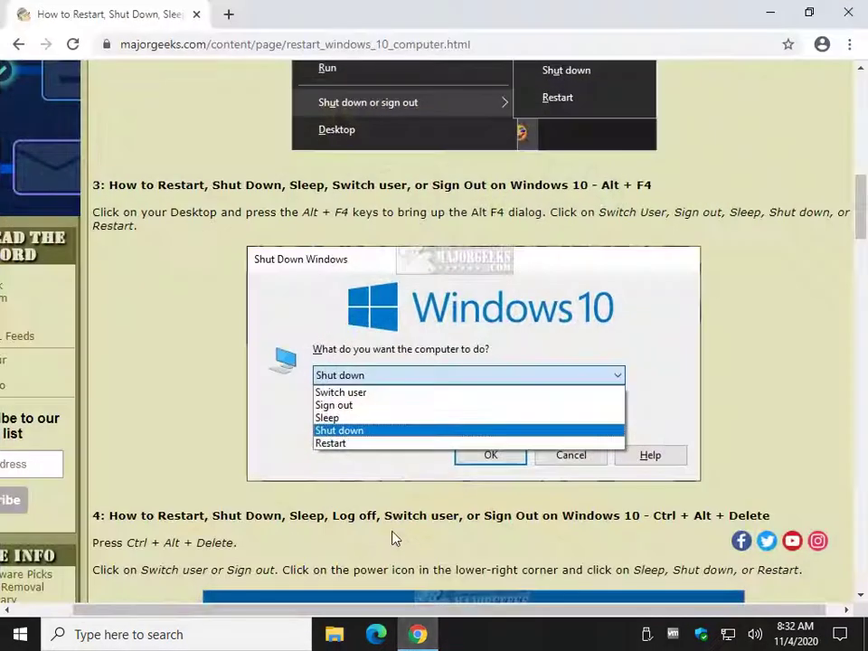
scroll(396, 333, "down", 3)
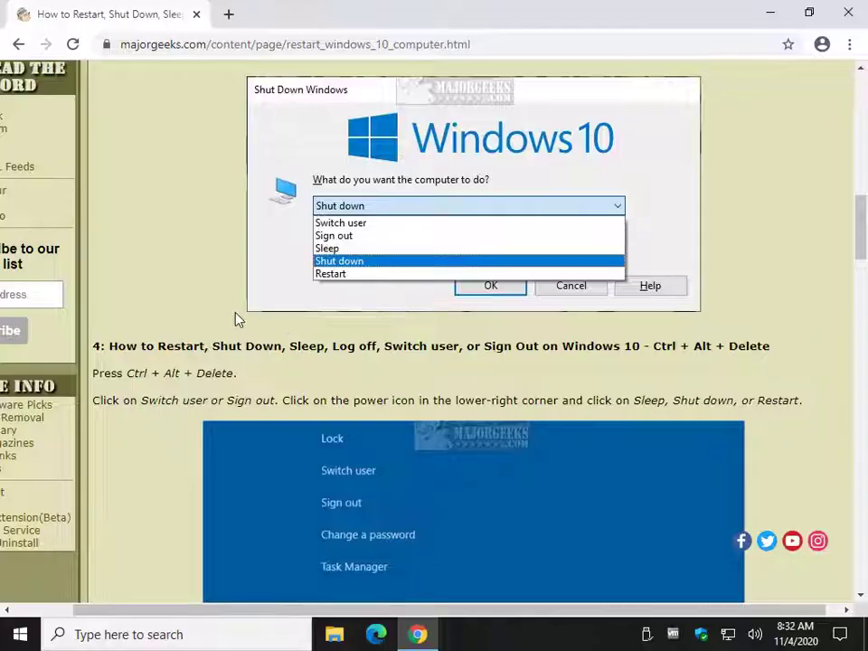
scroll(209, 316, "down", 1)
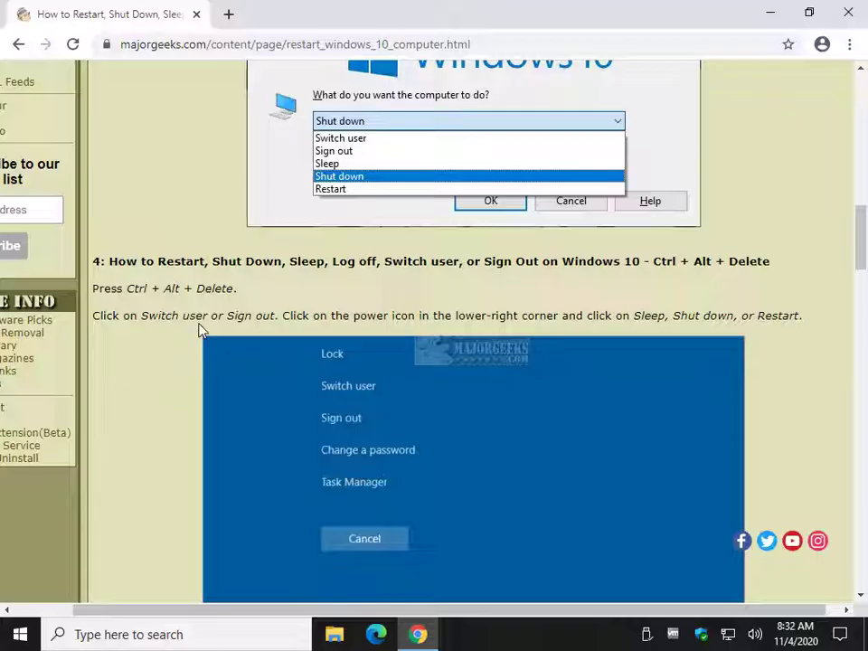
left_click_drag(169, 260, 624, 260)
left_click(575, 283)
scroll(432, 362, "down", 2)
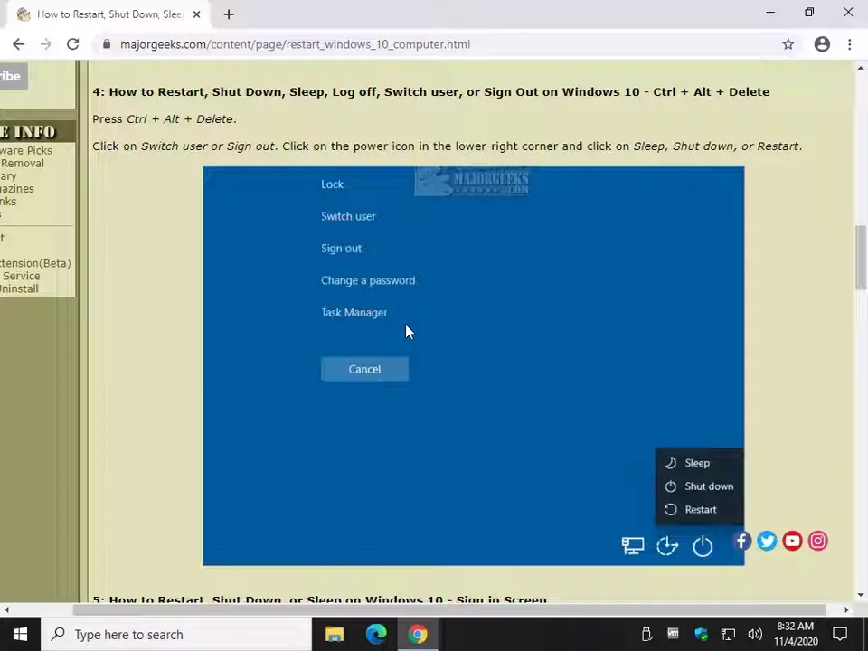
Step: Bring up the Ctrl+Alt+Delete security screen, view its Sleep, Shut down and Restart choices, then dismiss them
key("ctrl+alt+Delete")
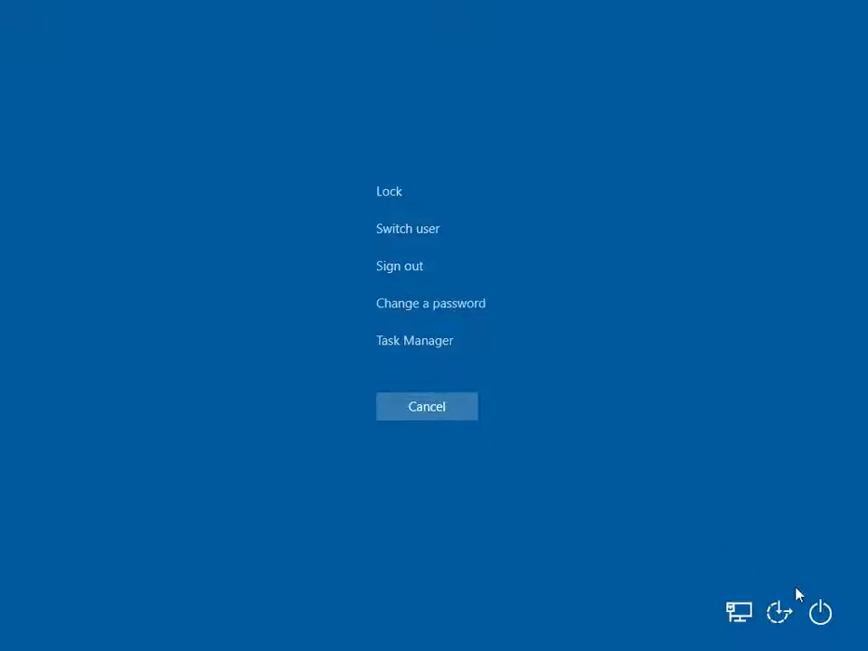
left_click(819, 613)
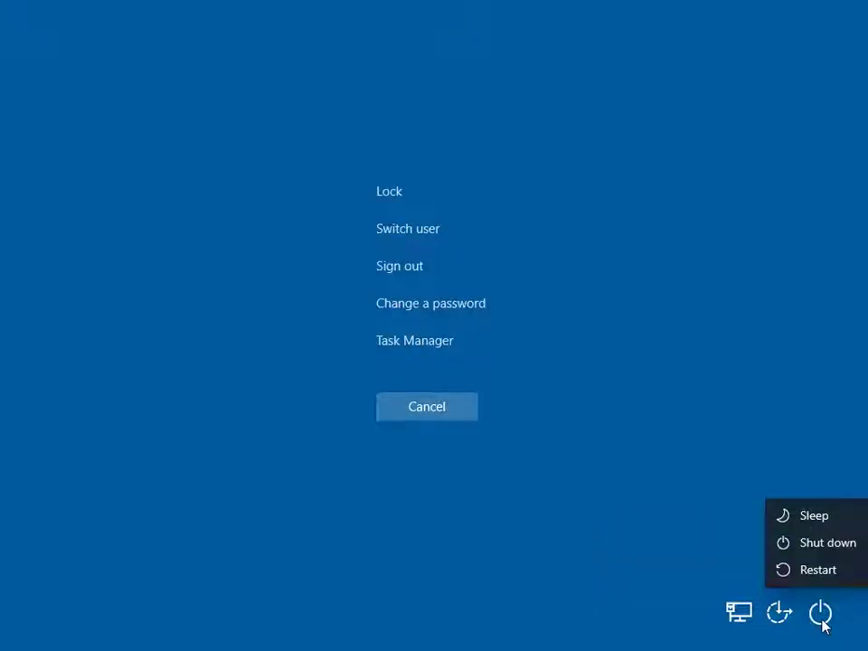
left_click(476, 554)
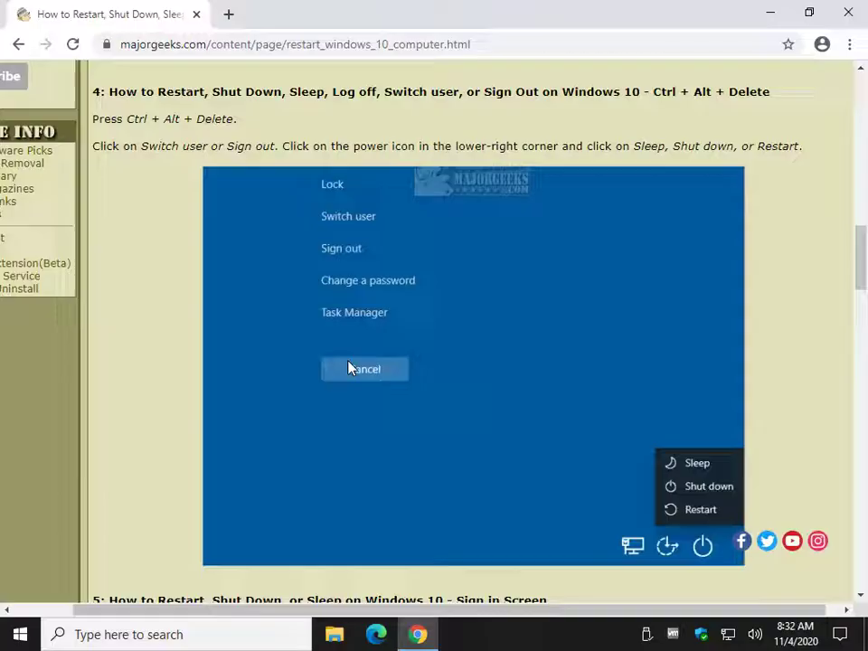
Step: Scroll the article through section 5's sign-in screen method to the section 6 heading
scroll(151, 332, "down", 5)
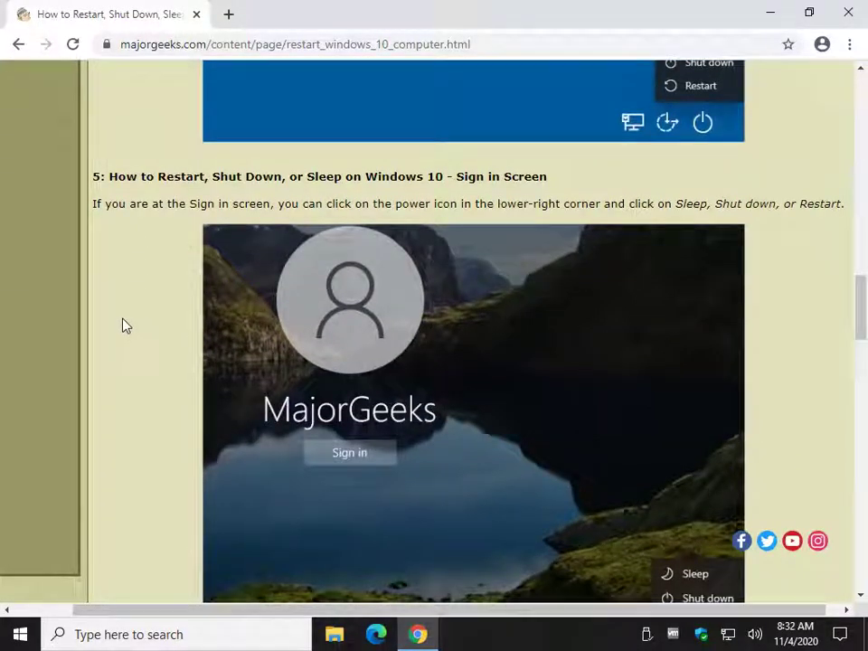
scroll(122, 324, "down", 1)
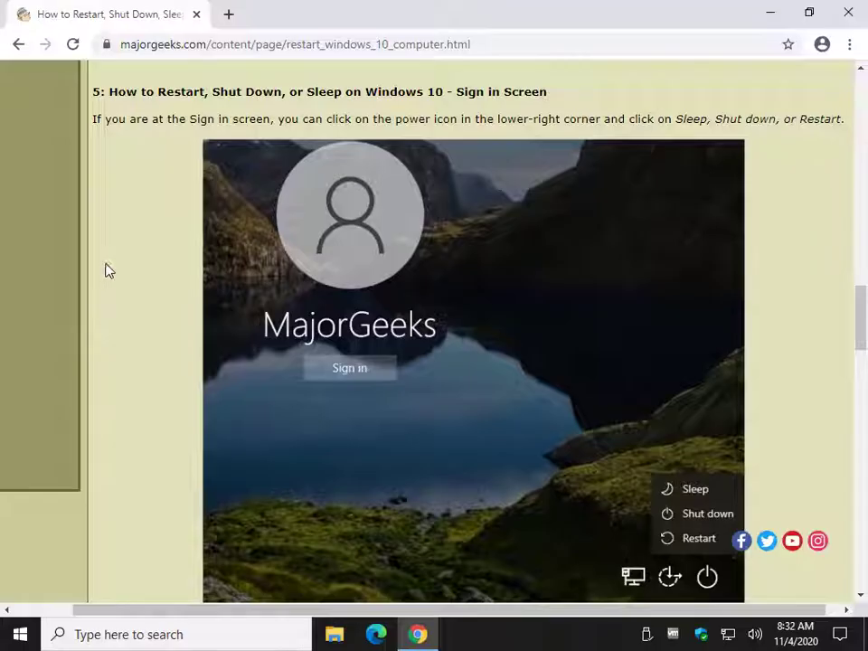
scroll(452, 327, "up", 3)
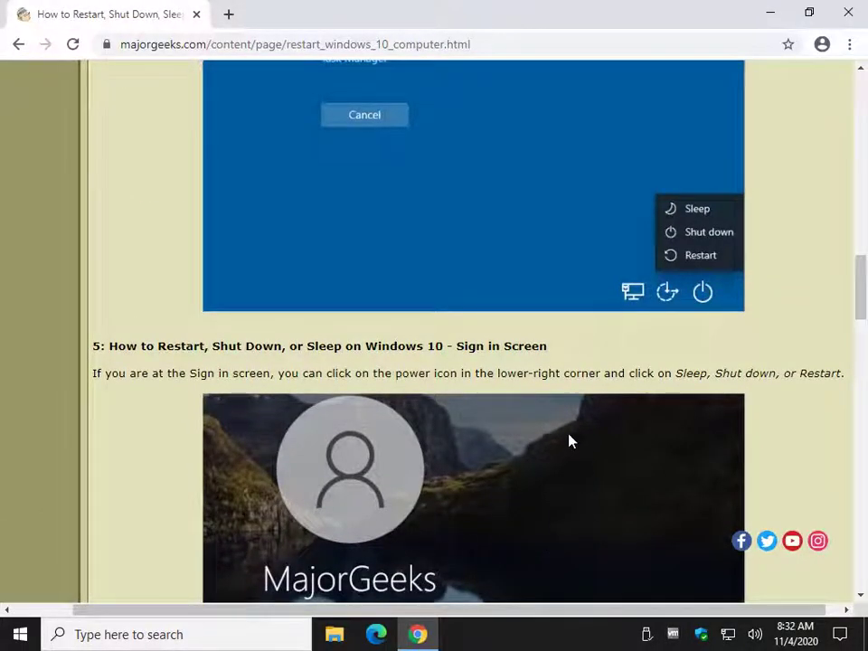
scroll(570, 442, "down", 2)
scroll(569, 441, "down", 3)
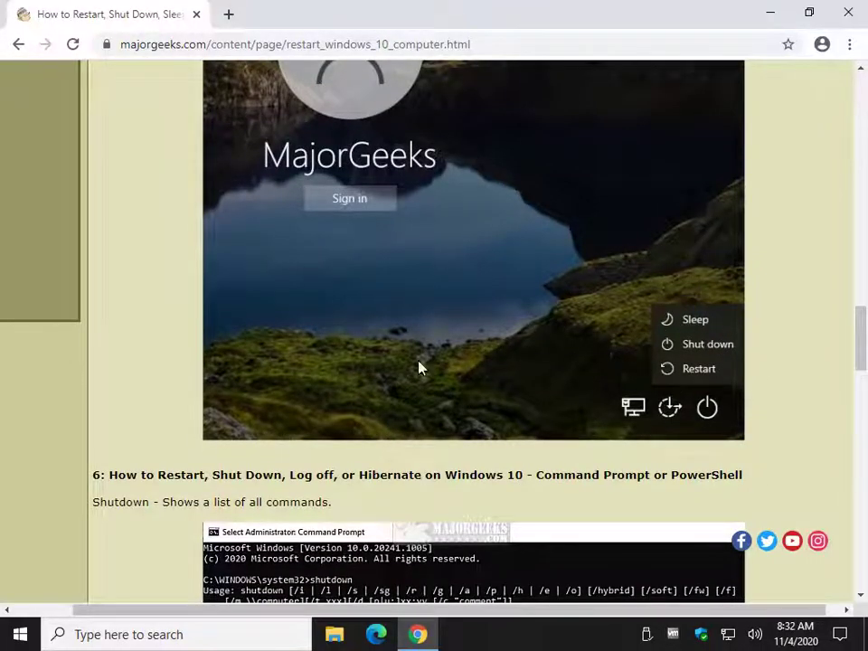
Step: Scroll the article to the shutdown /r, /s, /l, /h command list
scroll(254, 415, "down", 1)
scroll(144, 417, "down", 2)
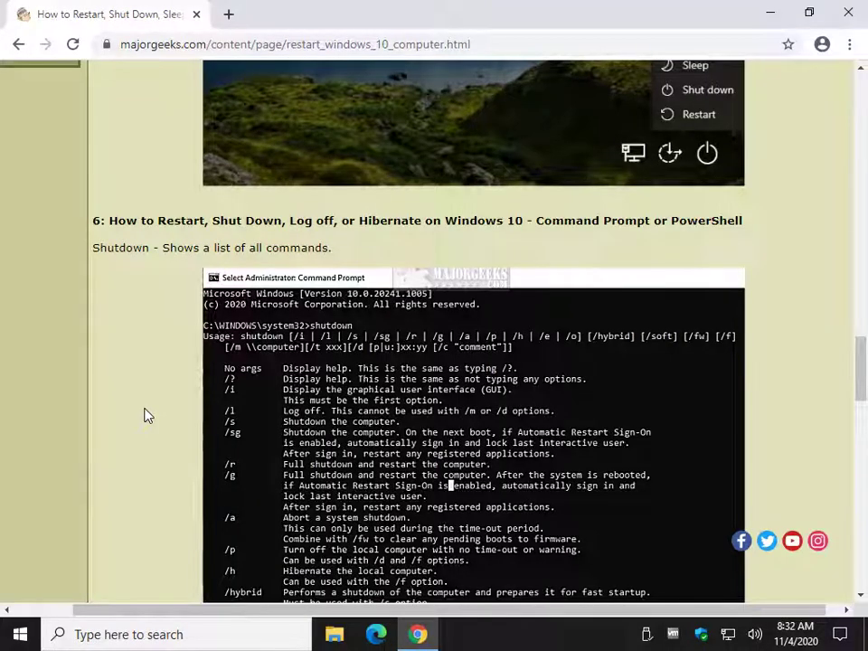
scroll(149, 364, "down", 1)
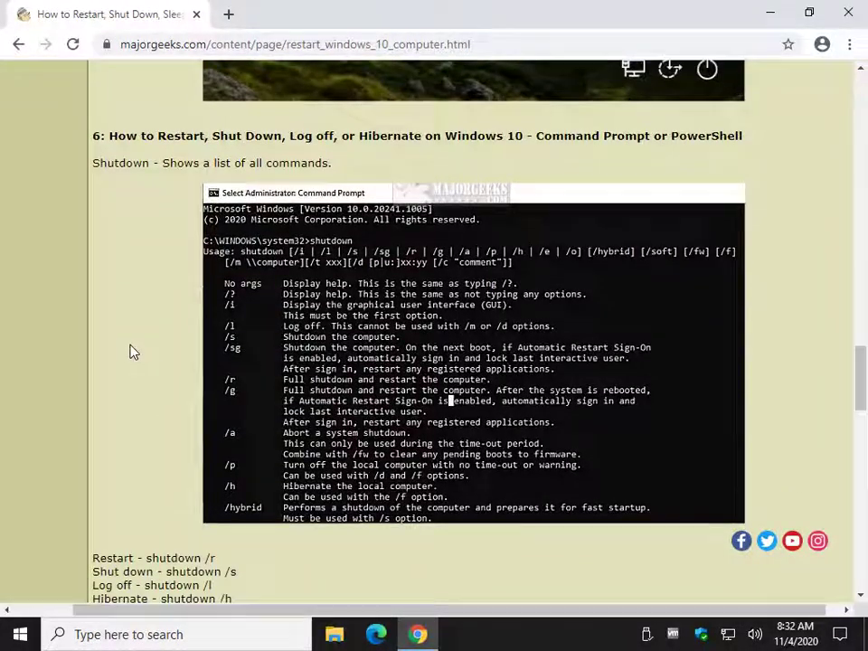
scroll(111, 338, "down", 2)
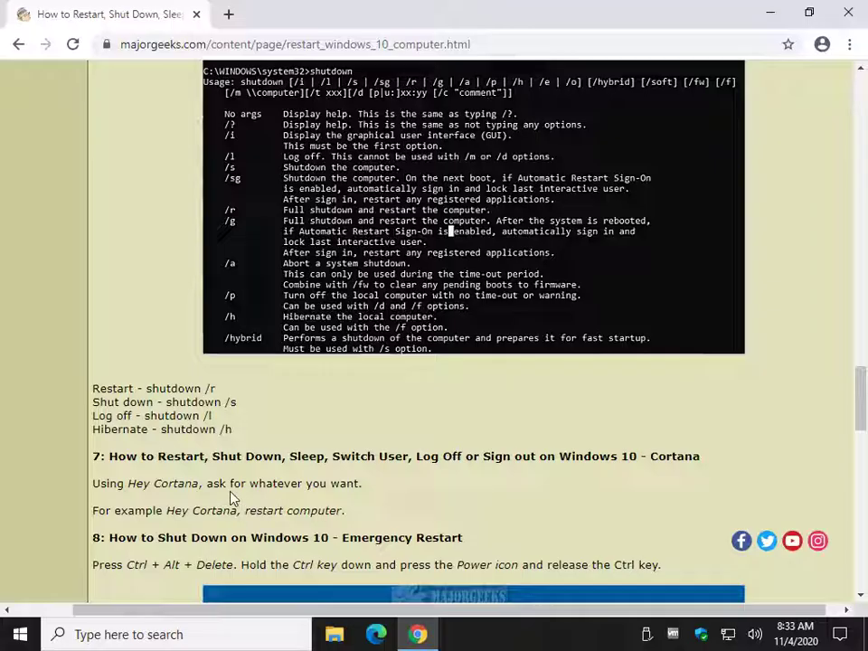
Step: Search Windows for cmd and run Command Prompt as administrator
key("super")
left_click(648, 439)
key("super")
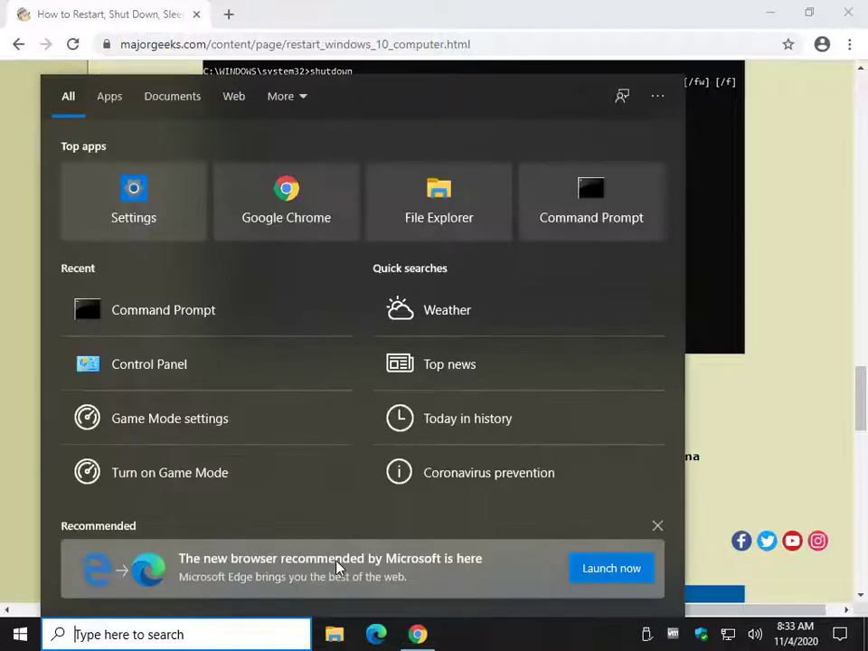
type("cmd")
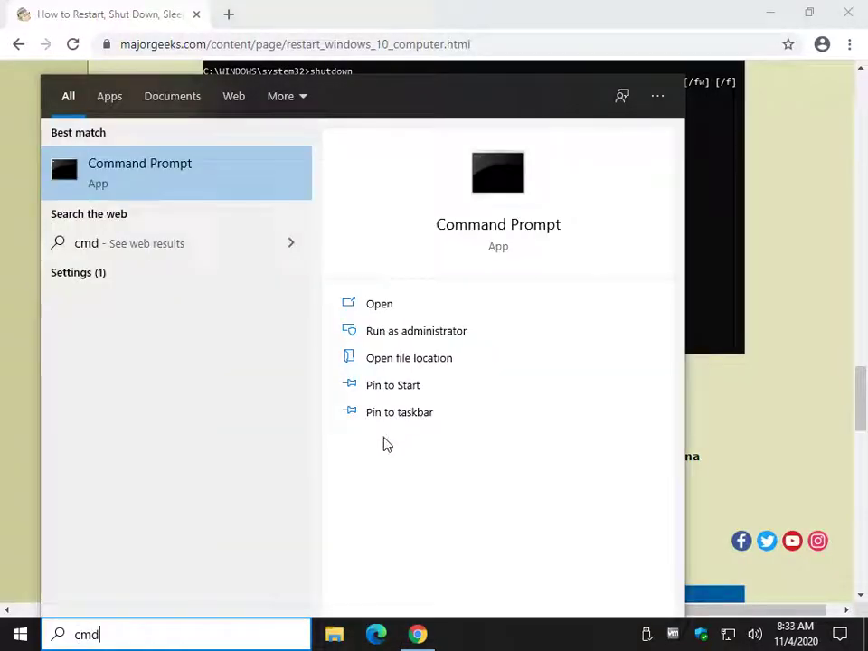
left_click(471, 335)
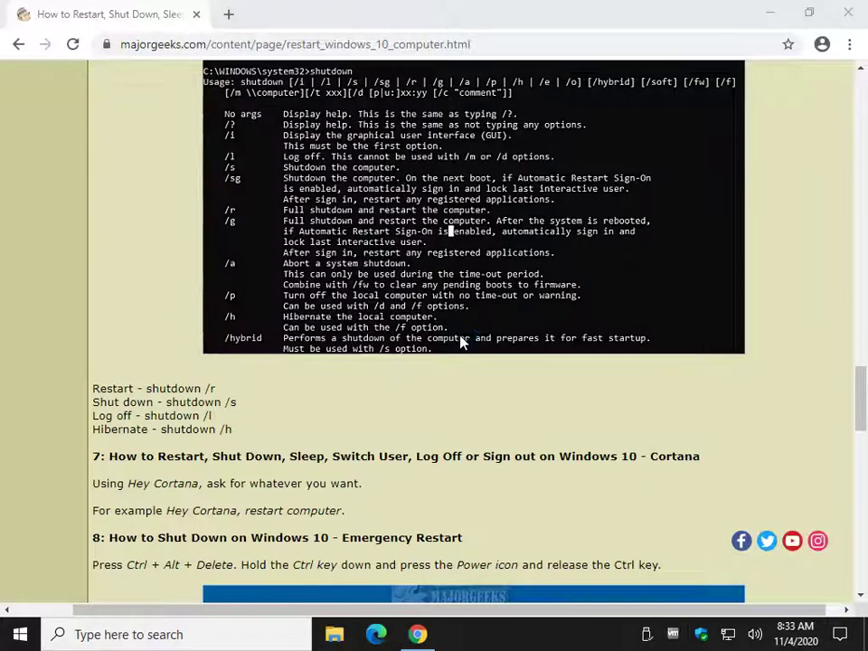
Step: Approve the UAC prompt and position the Administrator Command Prompt window over the article
left_click(365, 425)
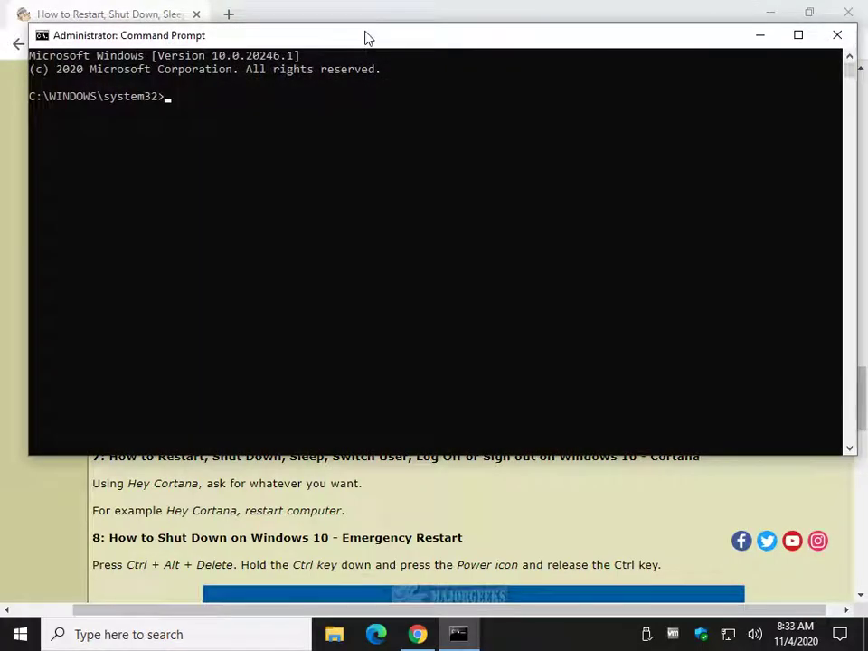
left_click_drag(34, 28, 76, 496)
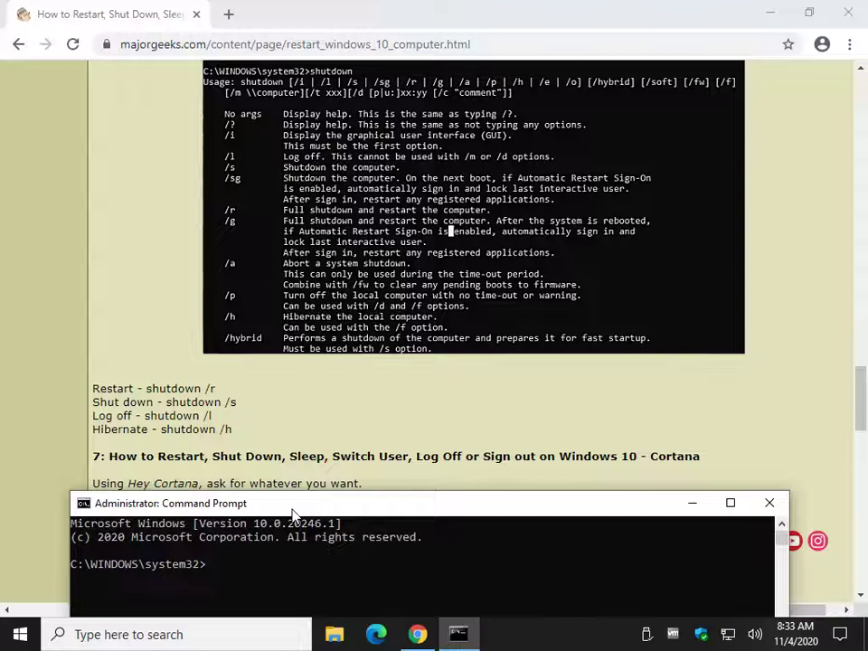
left_click_drag(360, 404, 237, 431)
left_click(172, 342)
scroll(190, 353, "up", 3)
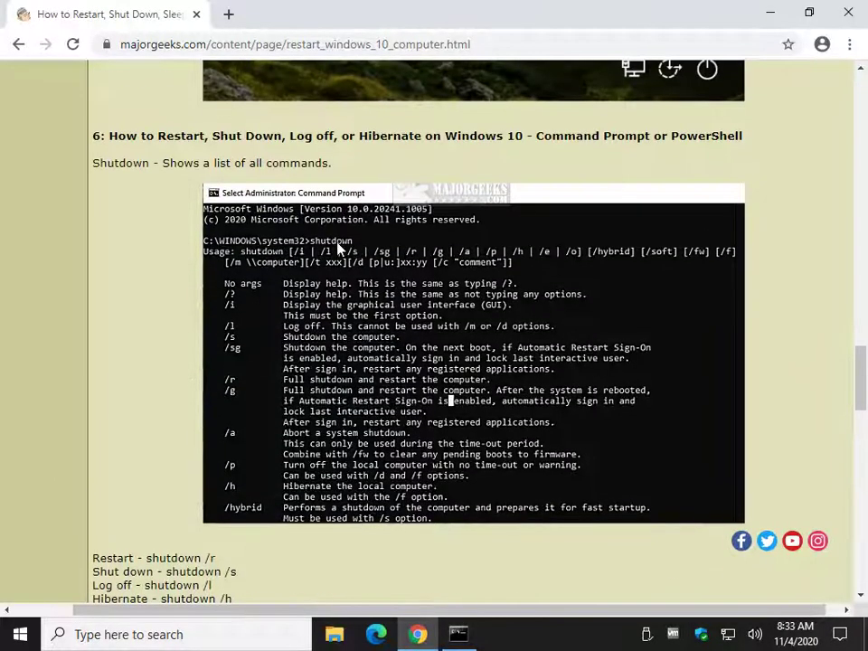
left_click(458, 633)
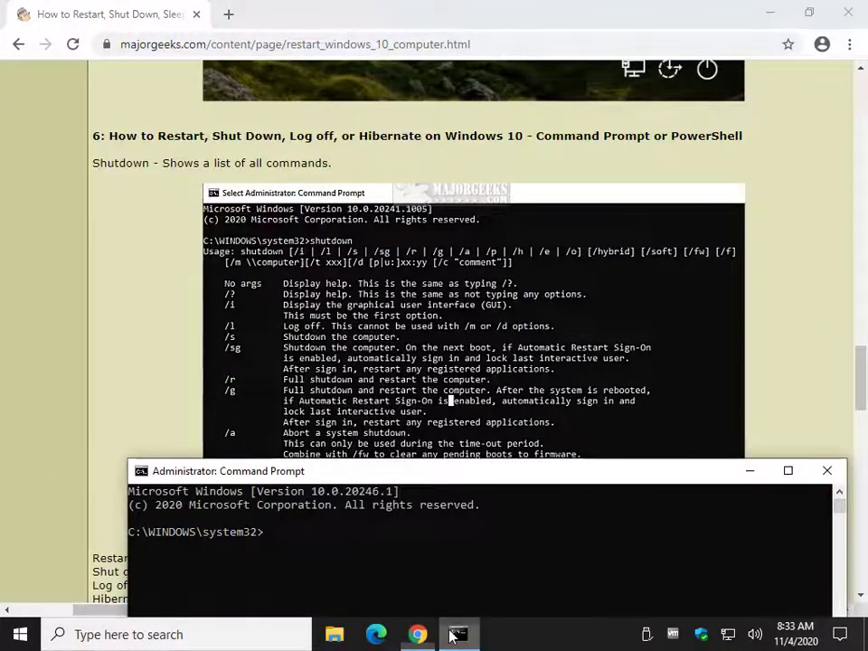
left_click_drag(461, 475, 425, 151)
Step: Run shutdown /? and scroll through its usage help down to the reasons table
type("shut")
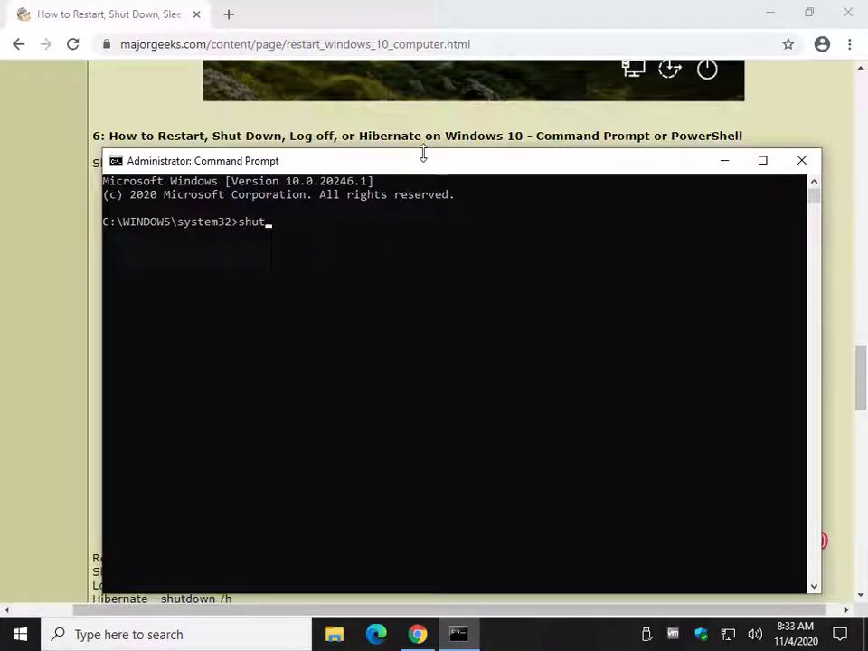
type("down /?")
key("Return")
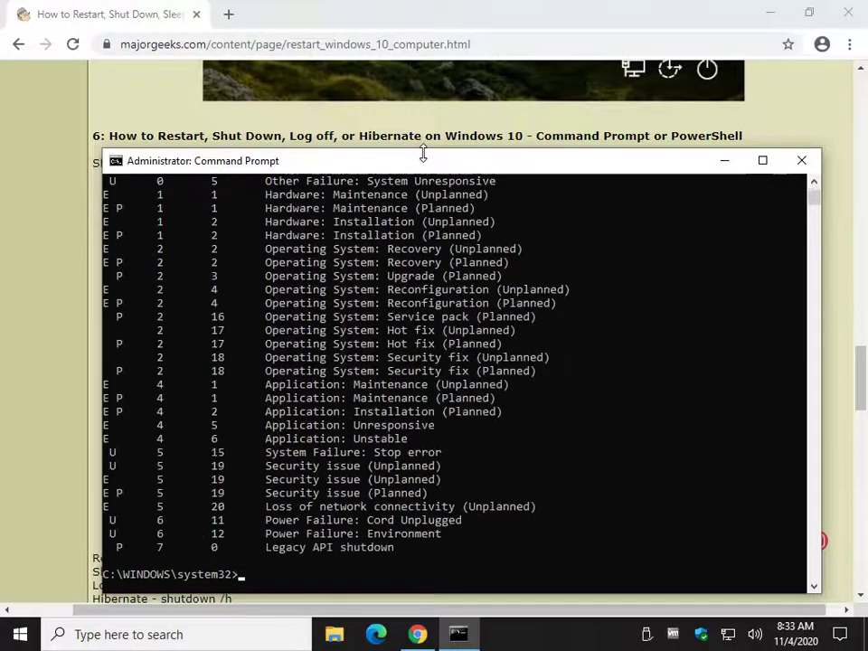
scroll(300, 445, "up", 12)
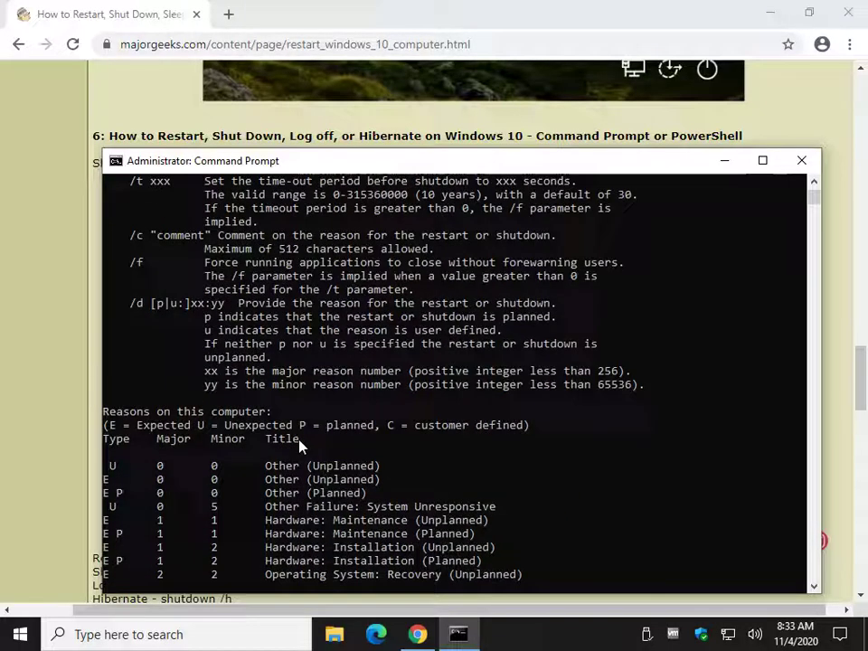
scroll(300, 445, "up", 8)
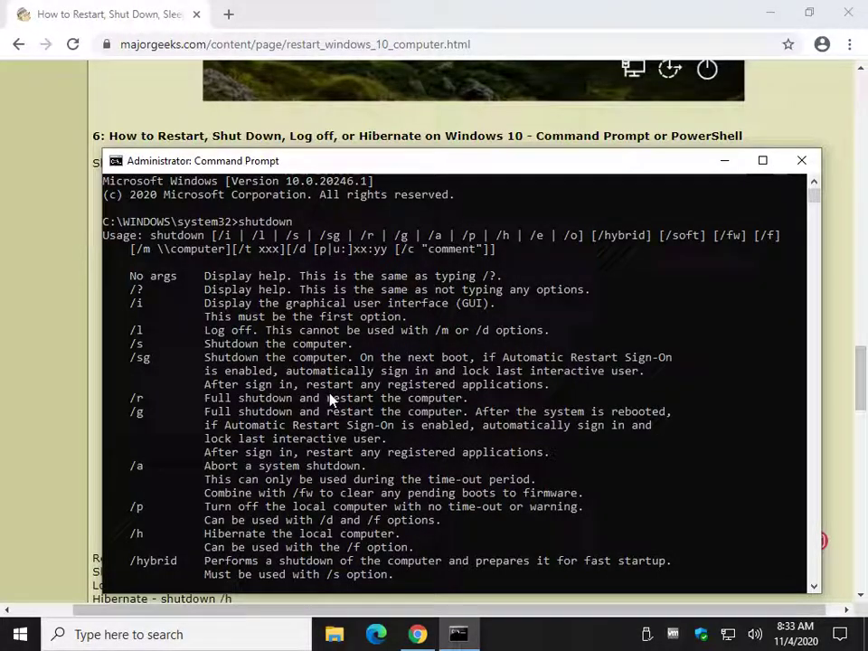
scroll(299, 398, "down", 1)
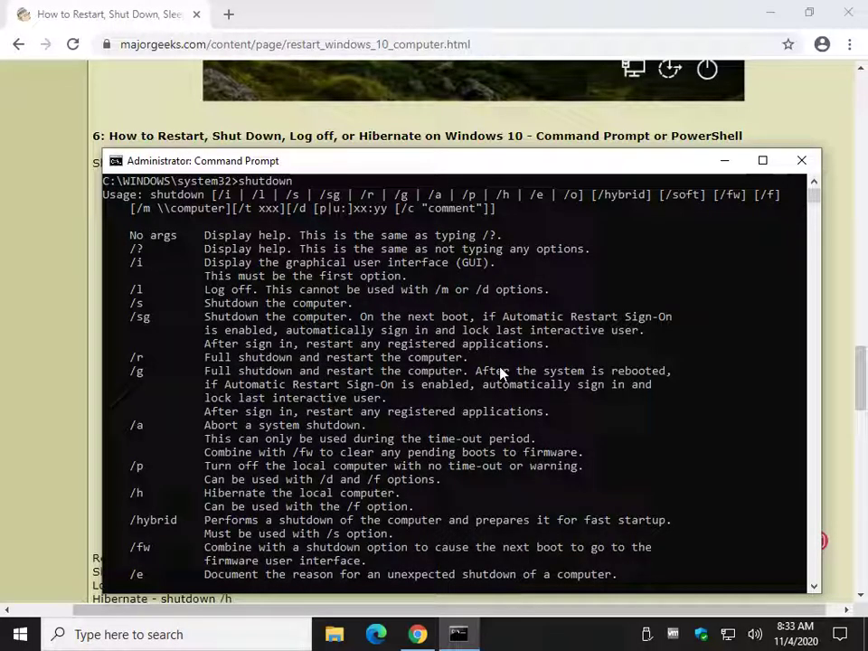
scroll(378, 409, "down", 1)
scroll(378, 409, "down", 10)
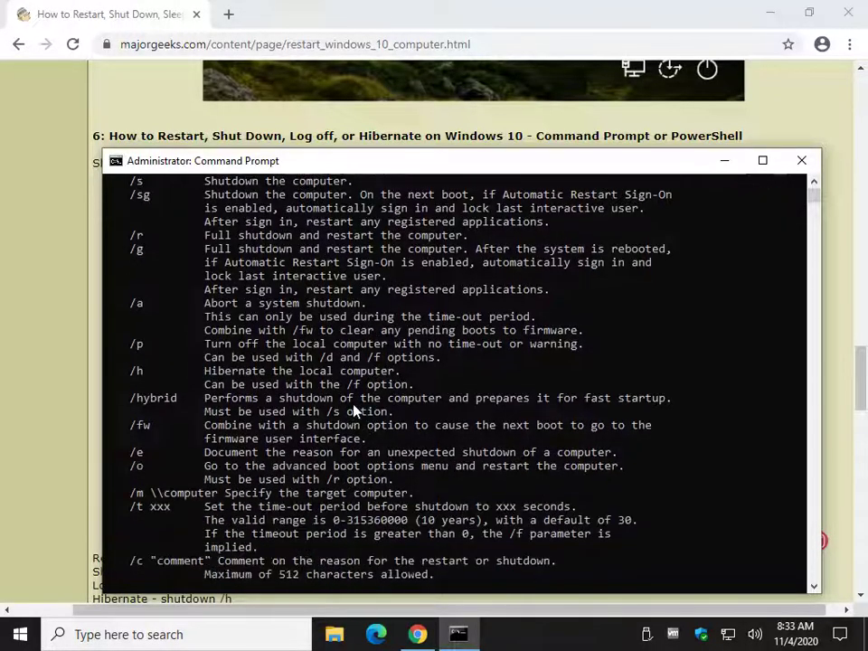
scroll(269, 502, "down", 4)
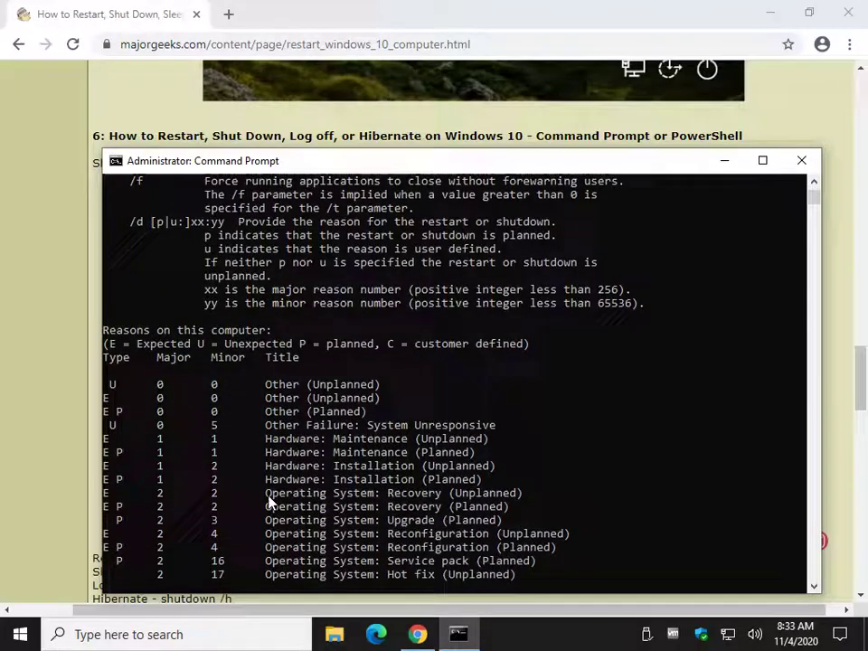
Step: Close Command Prompt and scroll the article to section 8, the Emergency Restart method
left_click(801, 161)
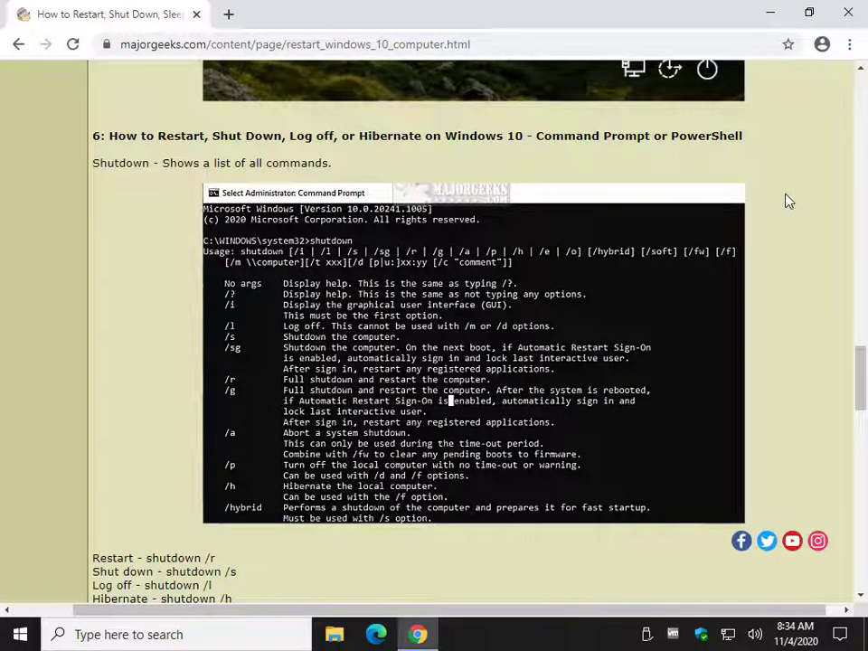
scroll(508, 272, "down", 4)
scroll(389, 295, "down", 4)
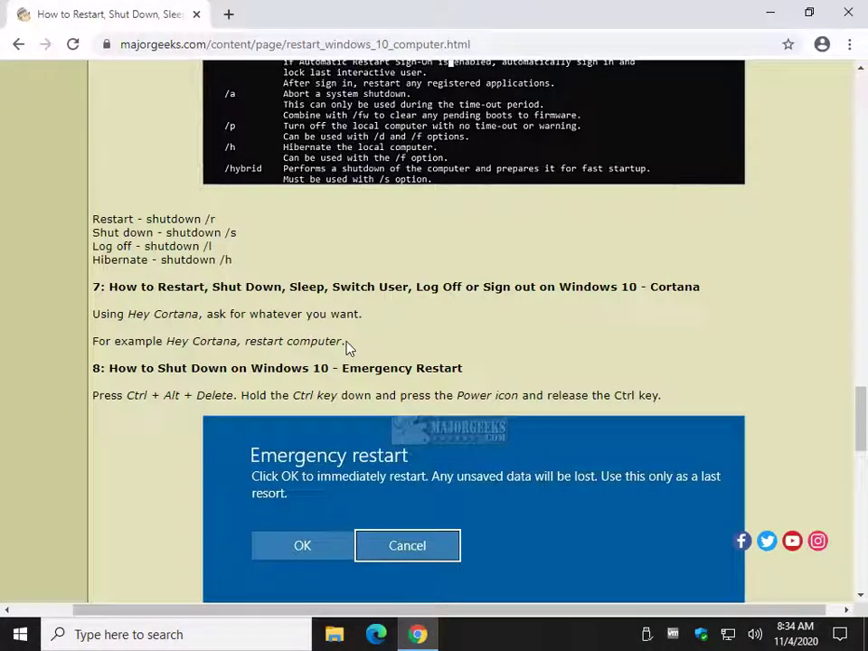
scroll(392, 310, "down", 1)
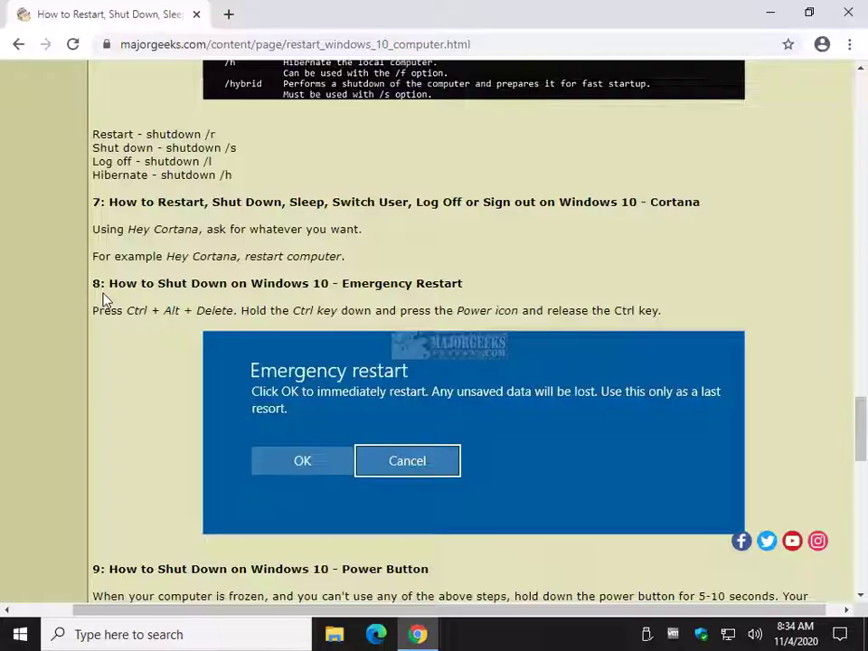
key("ctrl+alt+Delete")
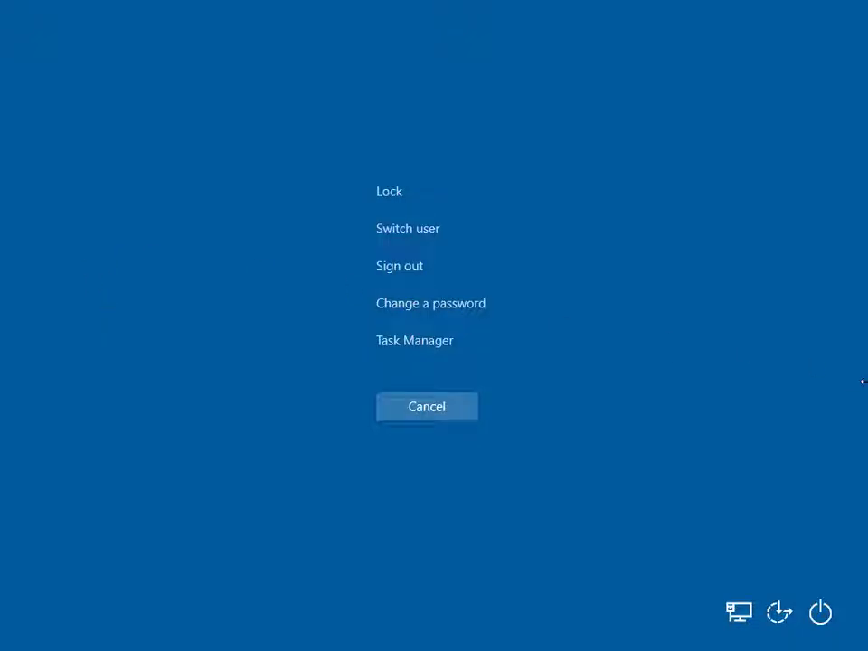
left_click(819, 615, "ctrl")
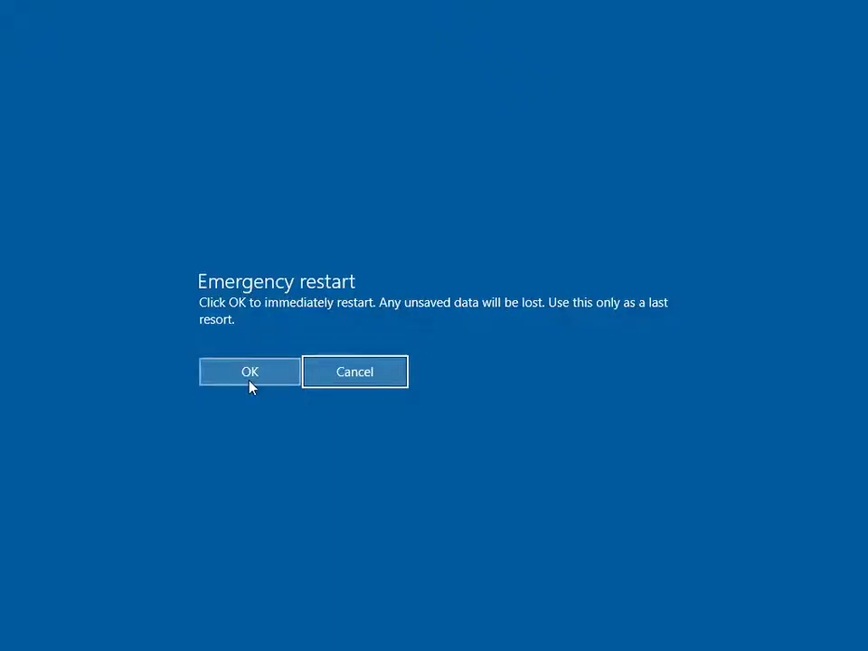
Step: Cancel the emergency restart, scroll to section 9's power button method, then back up slightly
left_click(376, 375)
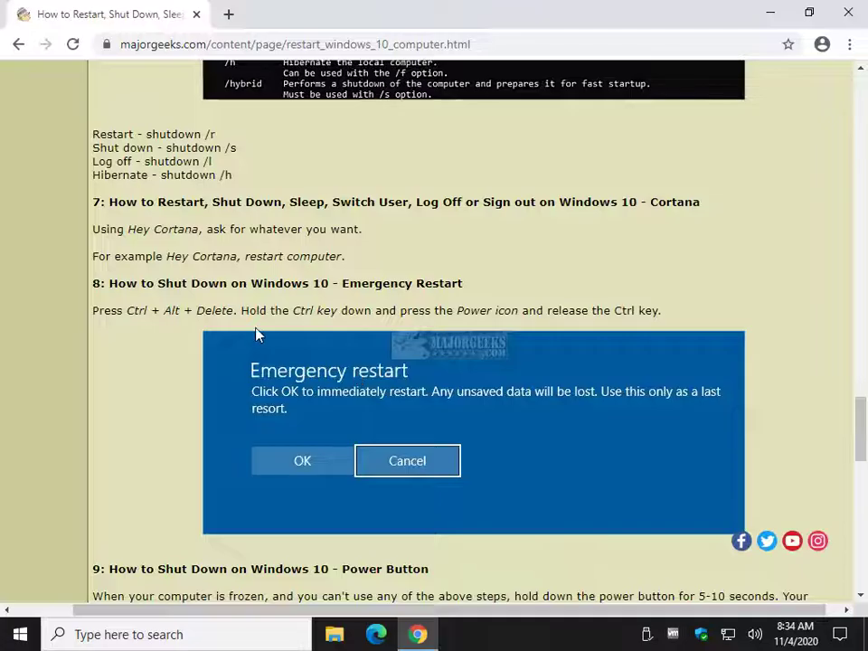
scroll(165, 347, "down", 1)
scroll(172, 342, "down", 2)
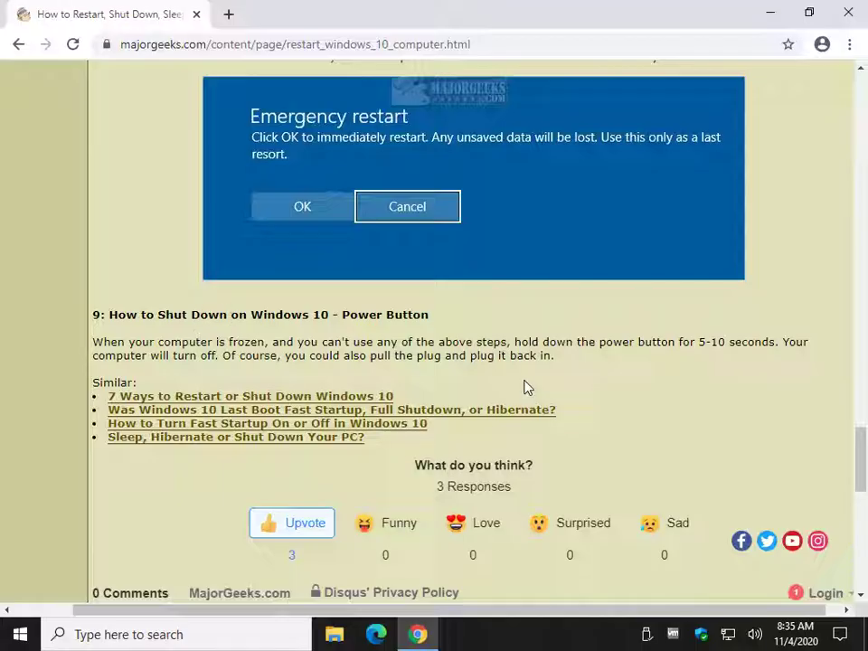
scroll(525, 387, "up", 9)
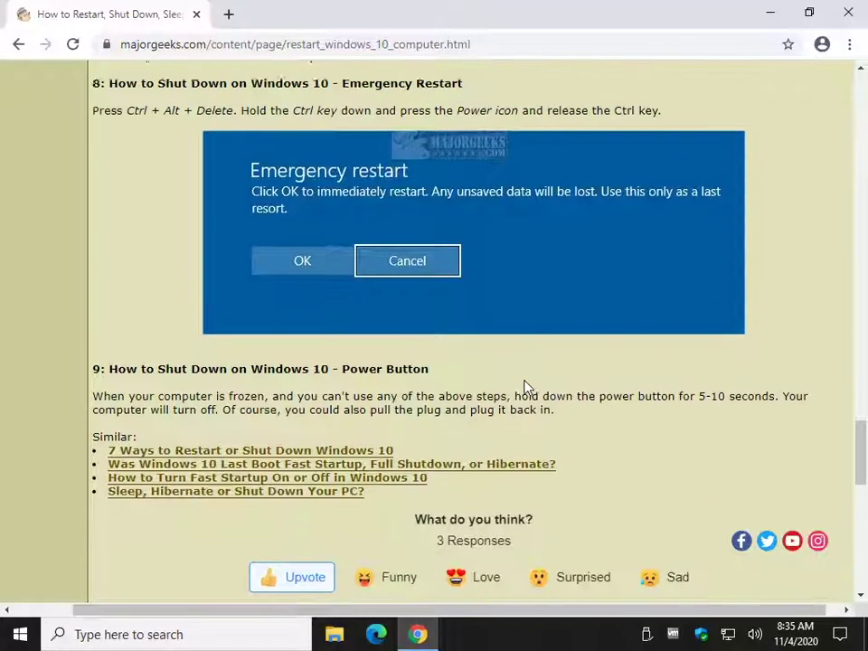
Step: Scroll the article up through sections 5 to 1, then back down to section 6's shutdown commands
scroll(522, 385, "up", 2)
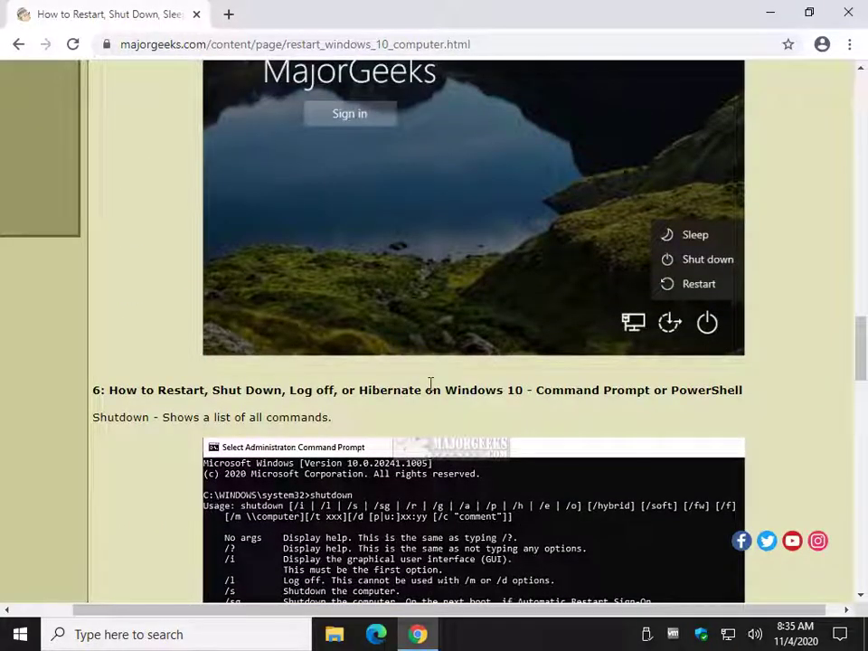
scroll(430, 382, "up", 12)
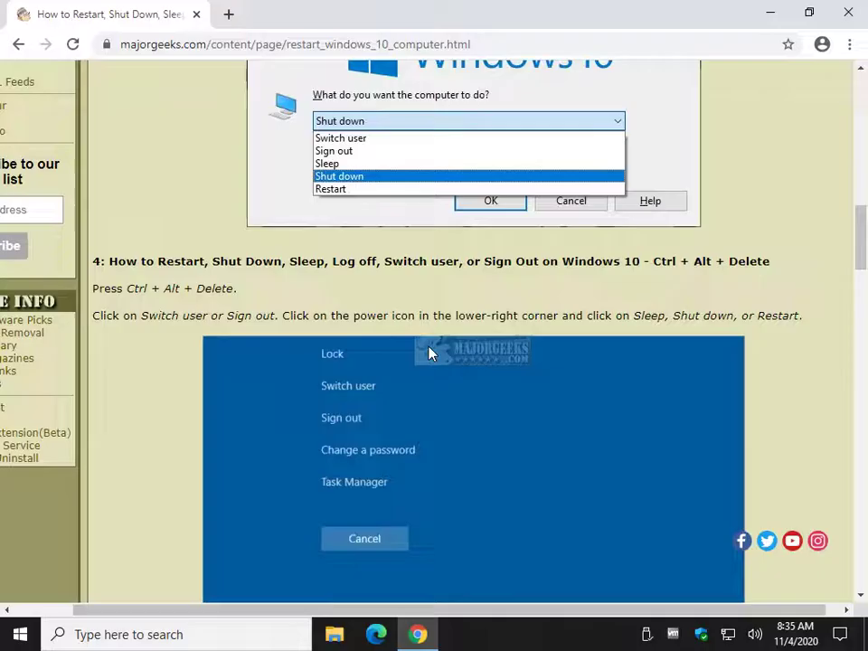
scroll(430, 353, "up", 5)
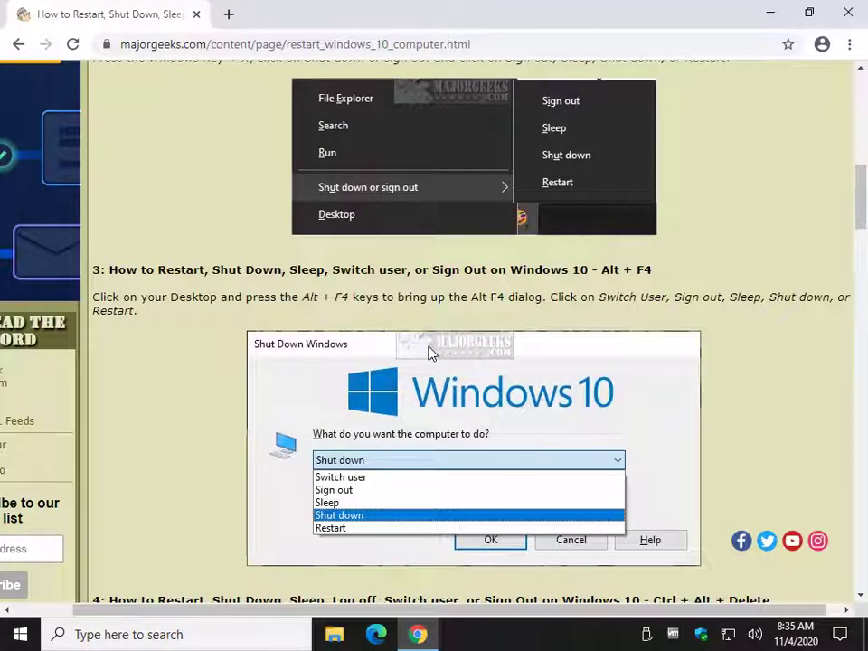
scroll(431, 353, "up", 4)
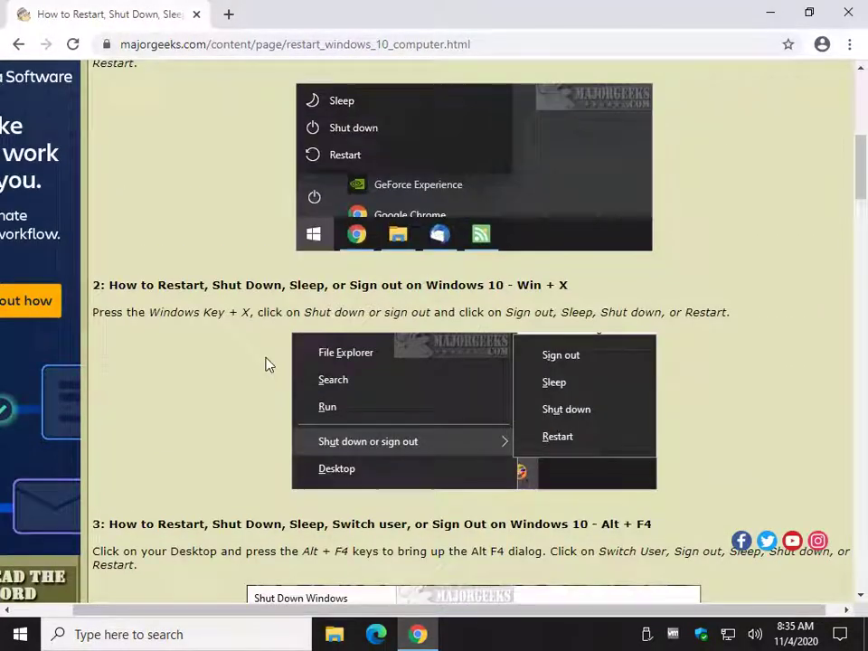
scroll(273, 327, "up", 3)
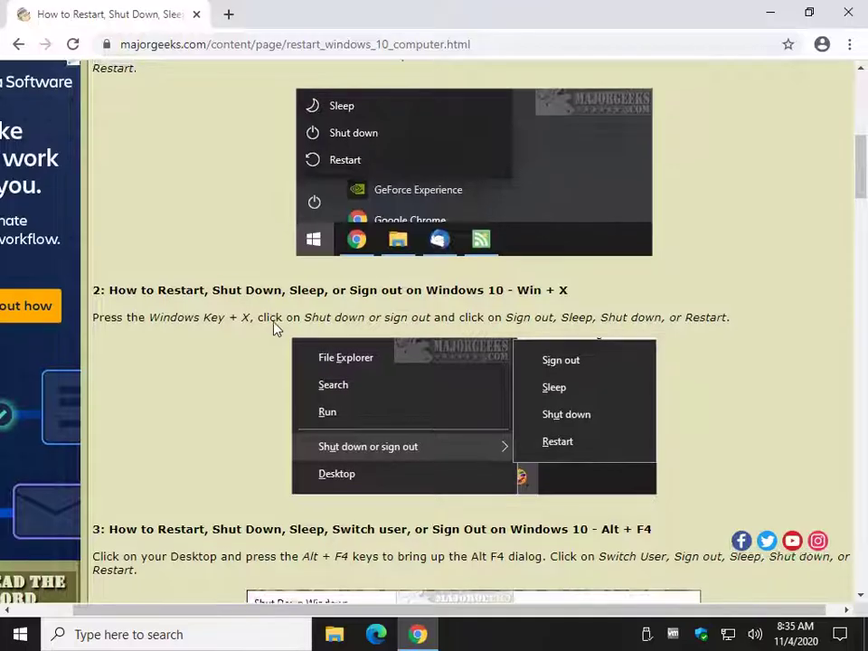
scroll(275, 328, "down", 15)
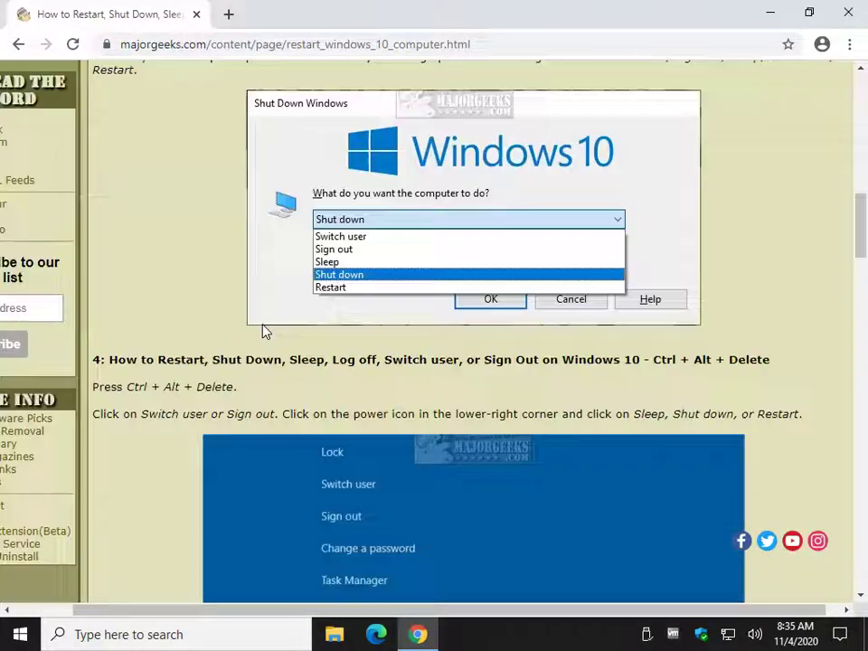
scroll(267, 337, "down", 5)
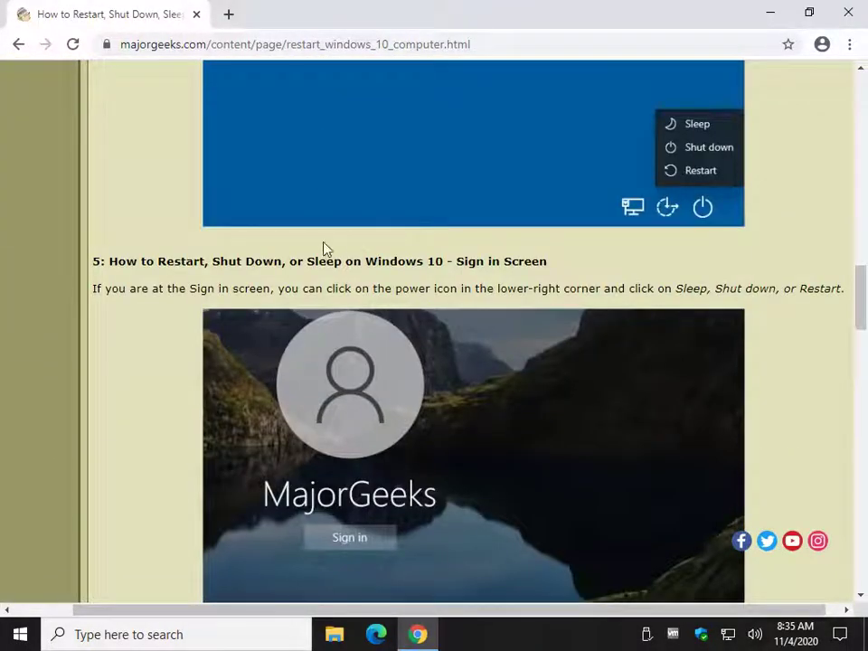
scroll(270, 362, "down", 6)
scroll(269, 362, "down", 5)
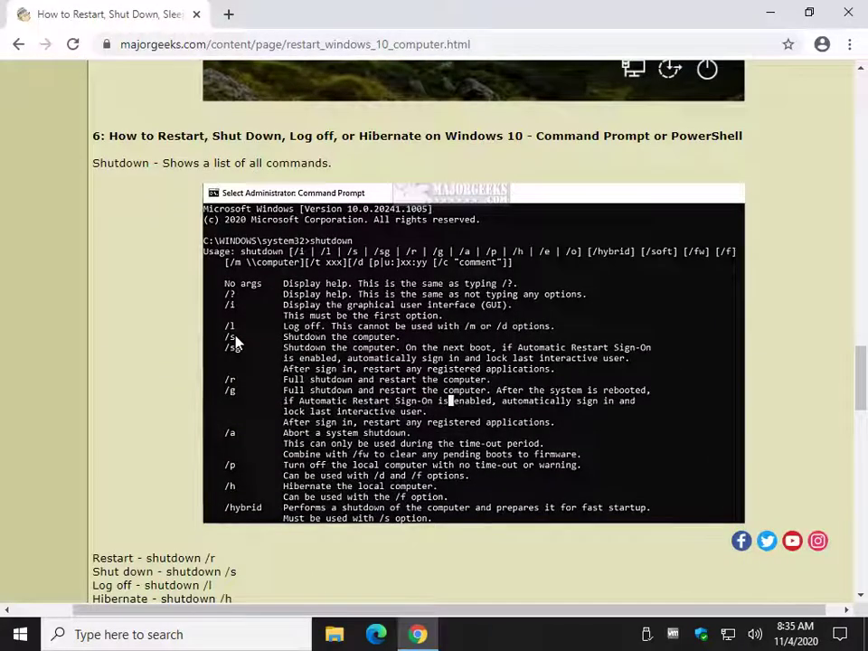
scroll(225, 342, "down", 3)
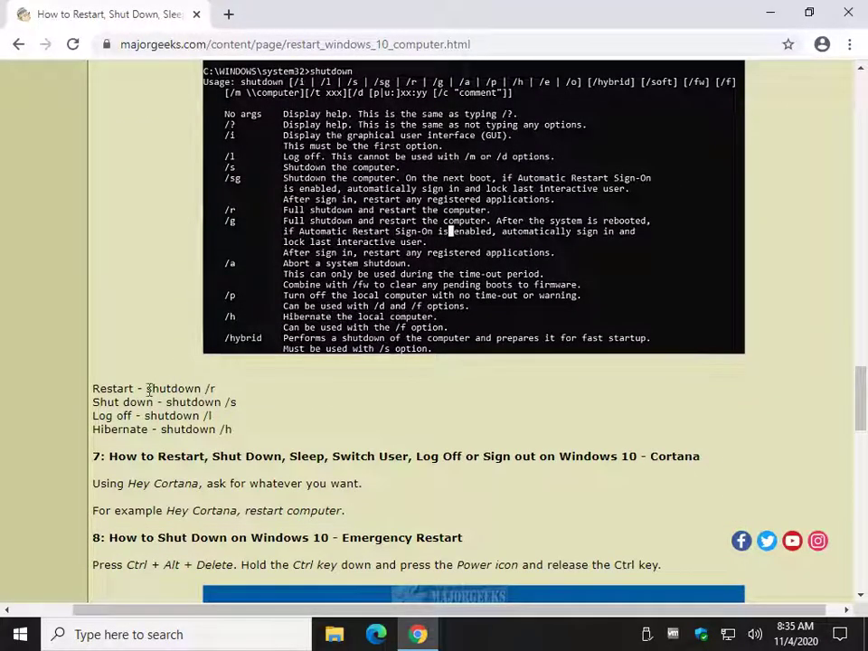
Step: Copy the 'shutdown /r' command from the article
left_click_drag(145, 388, 239, 391)
right_click(193, 390)
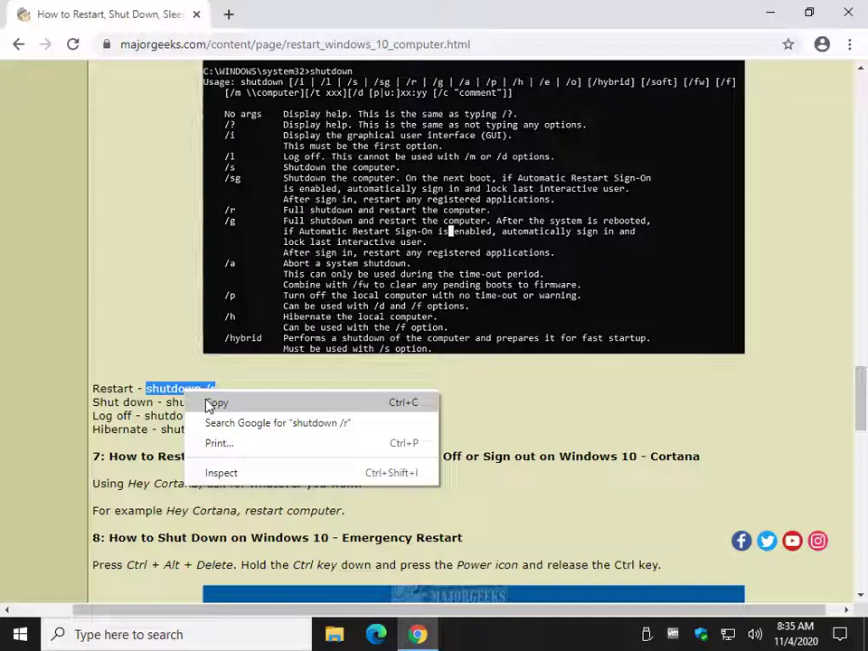
left_click(210, 404)
Step: Launch Command Prompt as administrator from Windows search for 'cmd'
key("super+s")
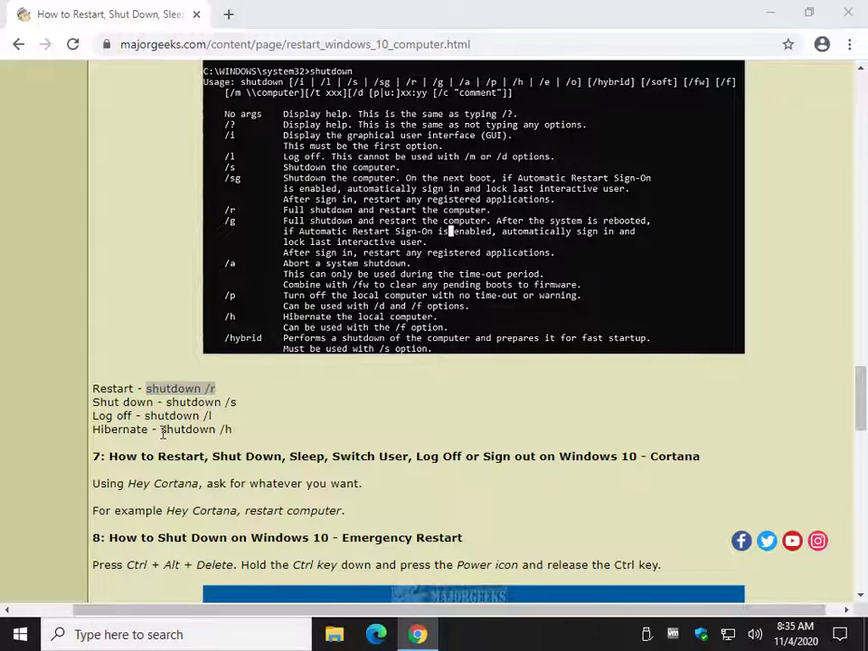
type("cmd")
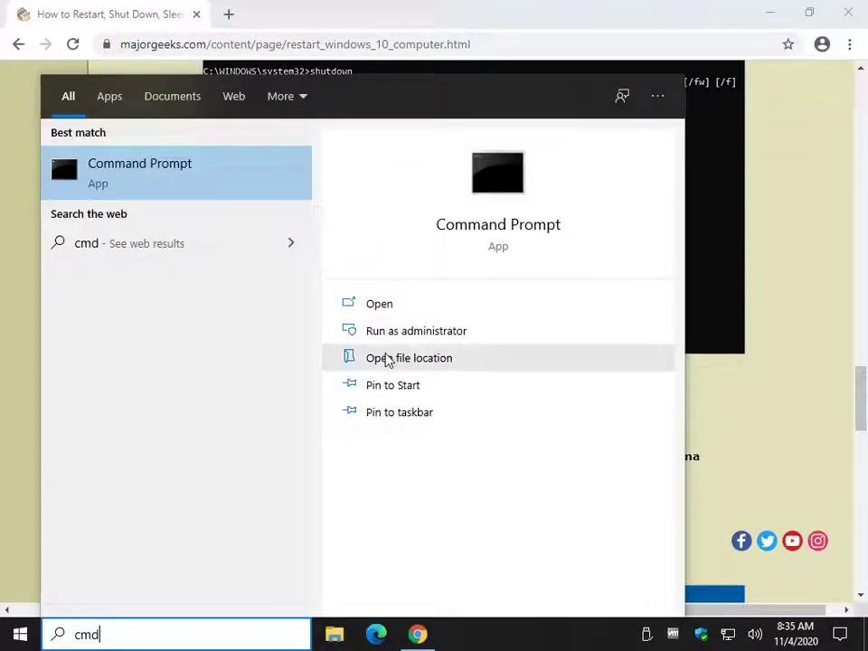
left_click(412, 337)
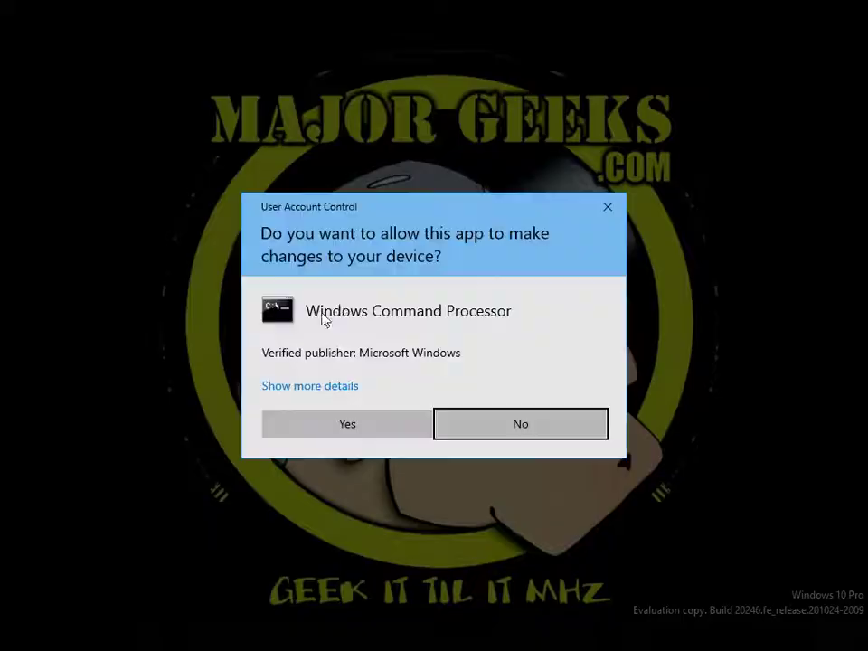
left_click(368, 429)
Step: Paste and run 'shutdown /r', dismiss the sign-out warning, and close Command Prompt
key("ctrl+v")
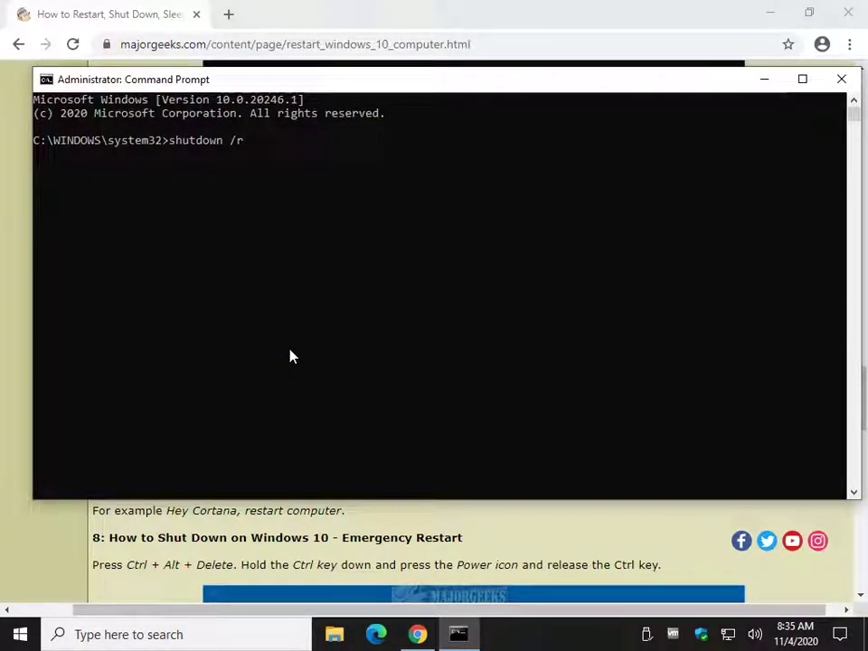
key("Return")
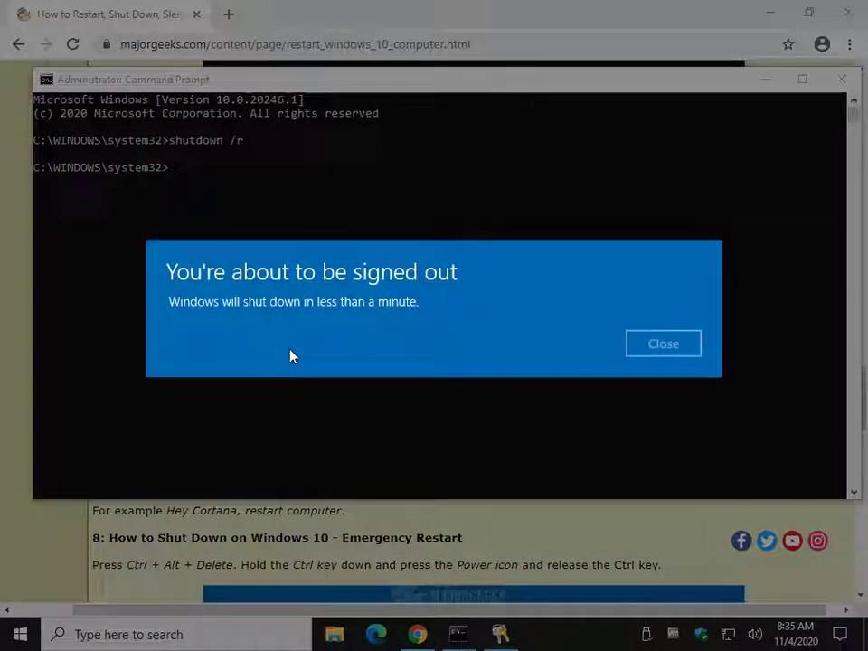
left_click(655, 345)
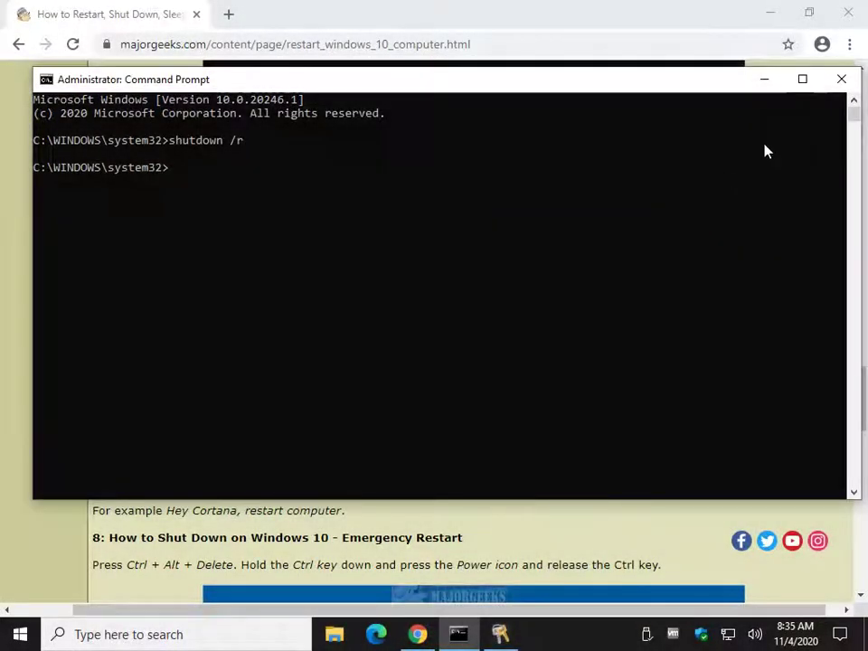
left_click(841, 79)
Step: Scroll up to the article's title and method 1, the Start menu
scroll(488, 258, "up", 15)
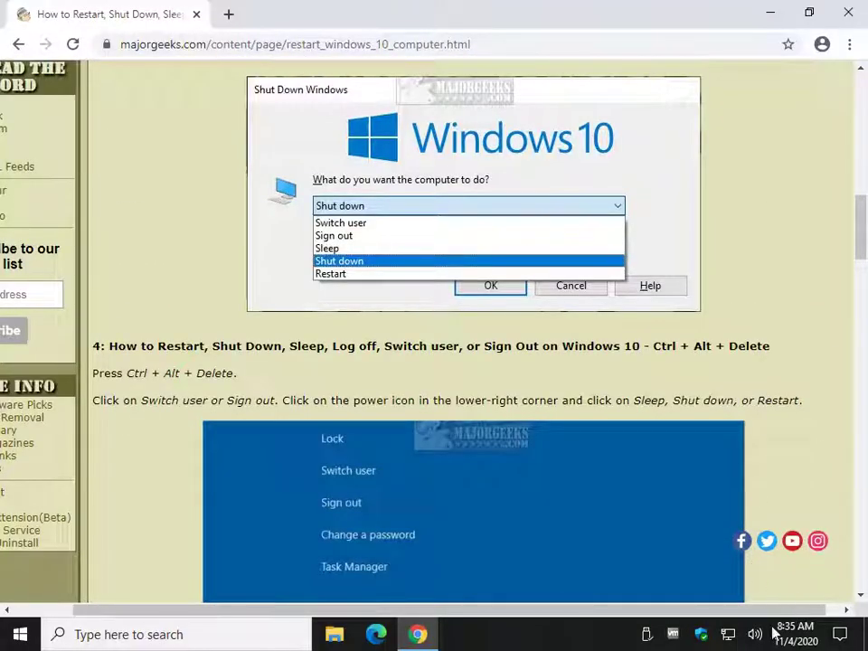
scroll(737, 276, "up", 1)
scroll(737, 263, "up", 12)
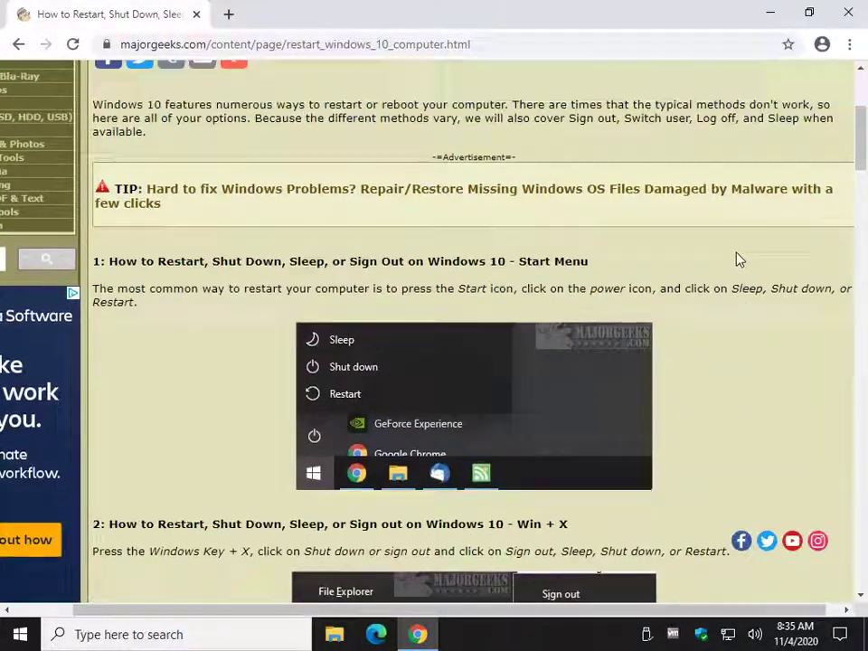